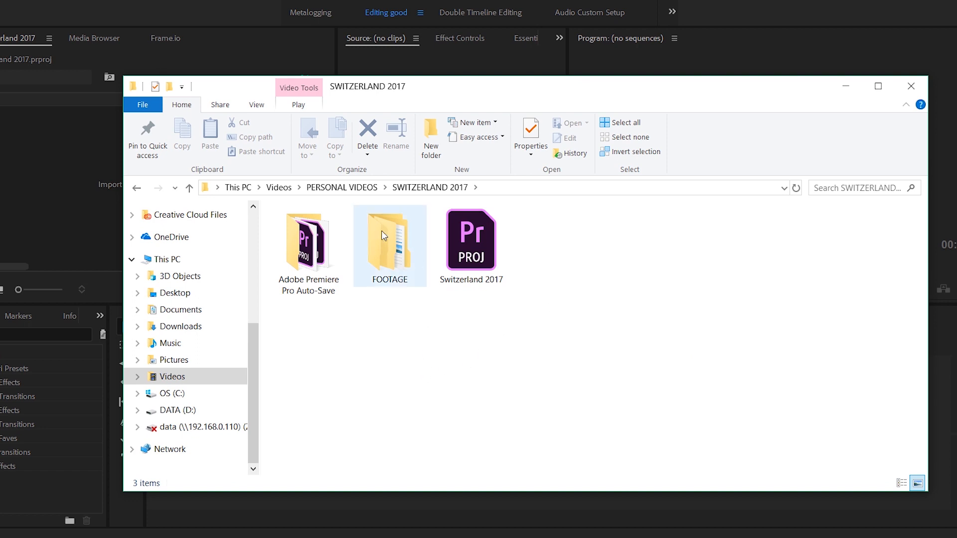
Import the FOOTAGE folder from the SWITZERLAND 2017 directory into the Premiere Pro project.
double_click(404, 256)
left_click(397, 301)
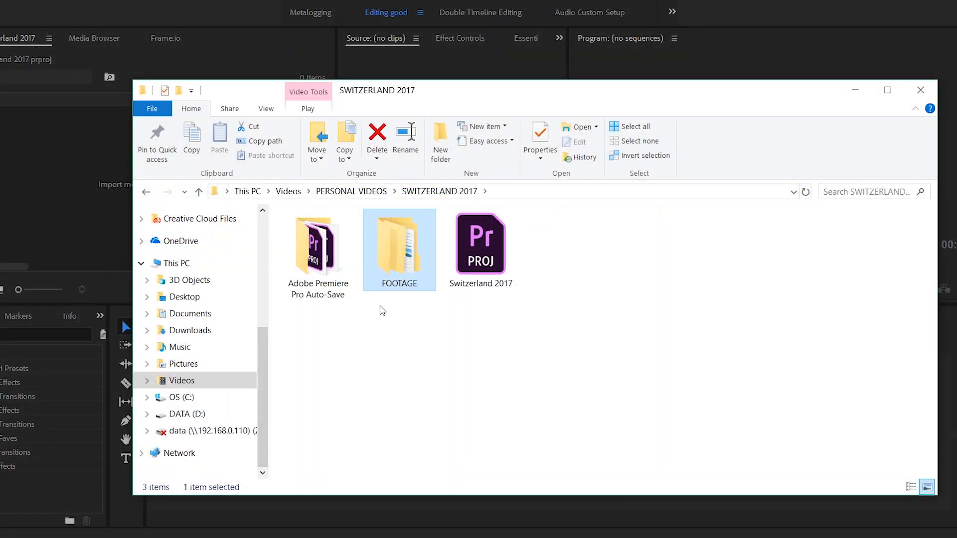
left_click_drag(395, 243, 54, 197)
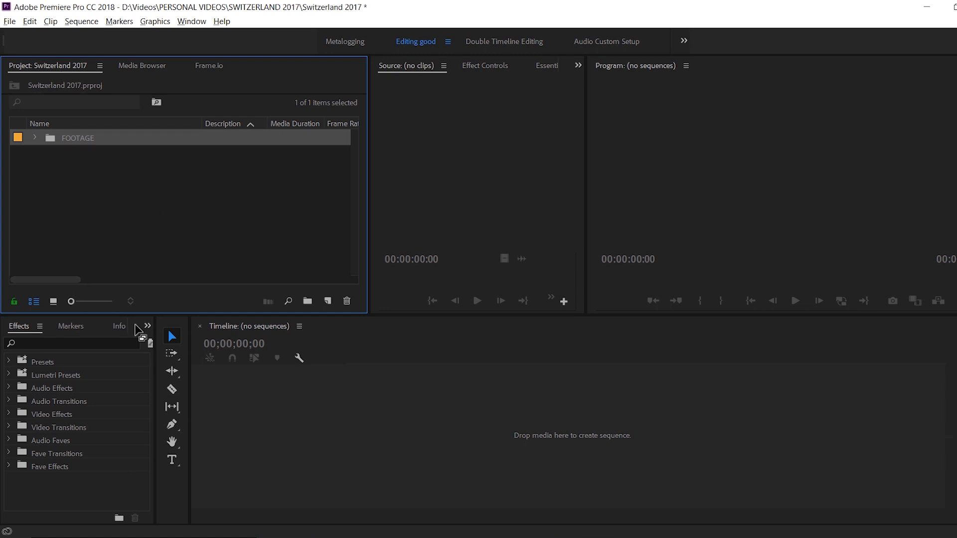
Expand the FOOTAGE bin and check the contents of its GOPRO, PHANTOM 4 and SONY bins.
left_click(35, 138)
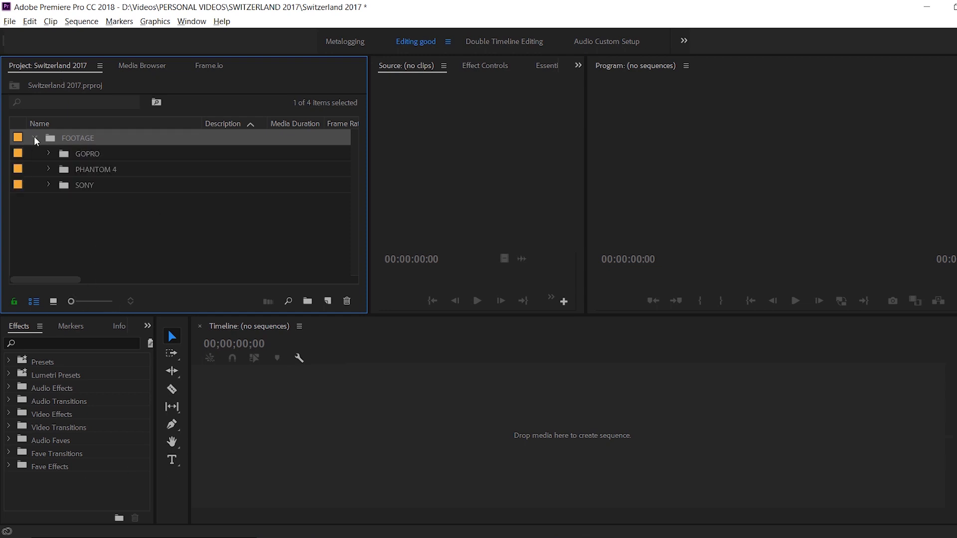
left_click(48, 156)
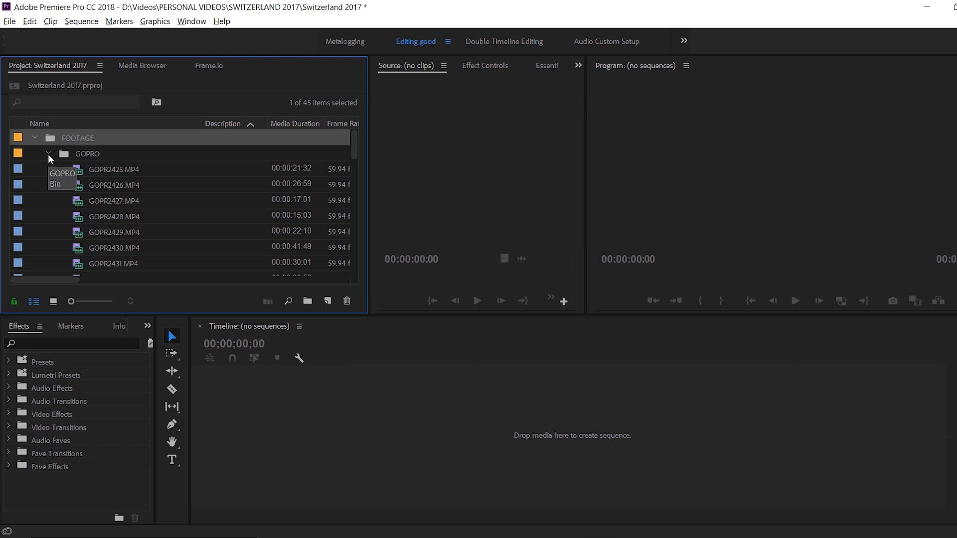
left_click(48, 154)
left_click(49, 168)
left_click(49, 169)
left_click(47, 184)
left_click(47, 184)
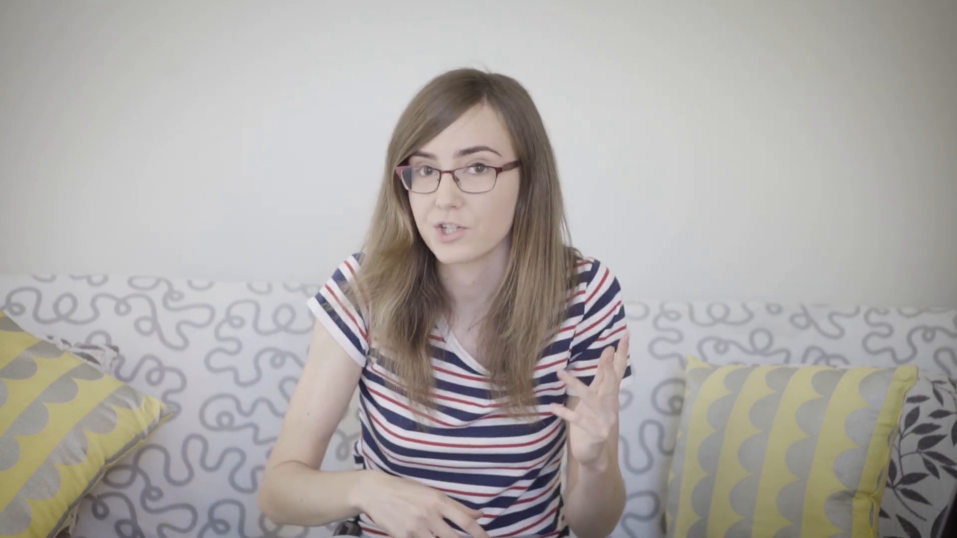
Describe the SONY clips: "amazing shot USE" for 00000.MTS, "view from plane" for 00001.MTS, and "landing" for the following clip.
type("amazing shot USE")
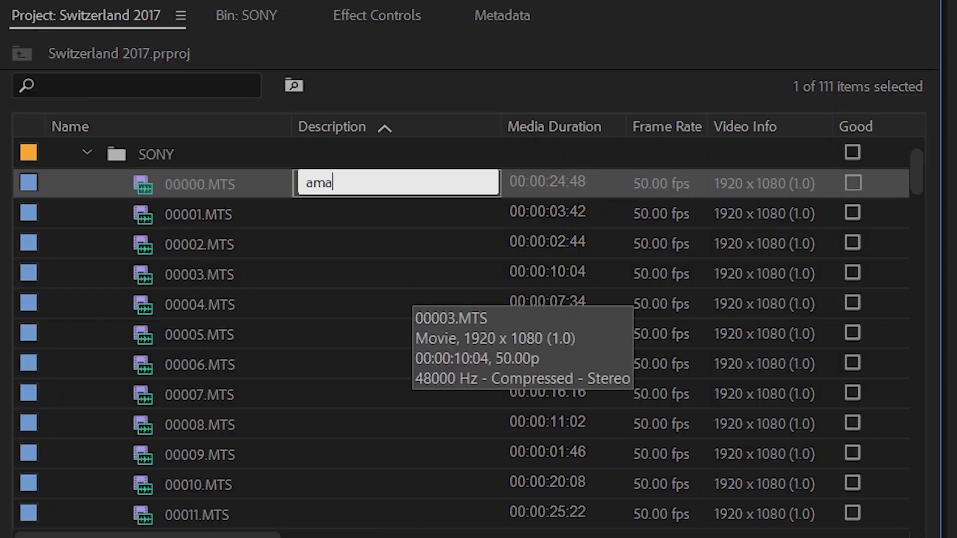
key("Tab")
type("view")
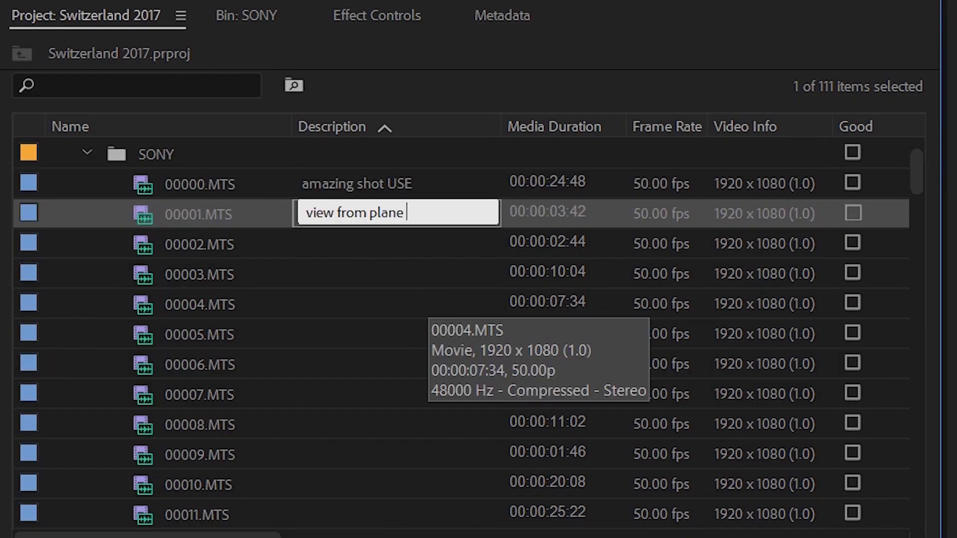
key("Tab")
type("landing")
key("Tab")
type("S")
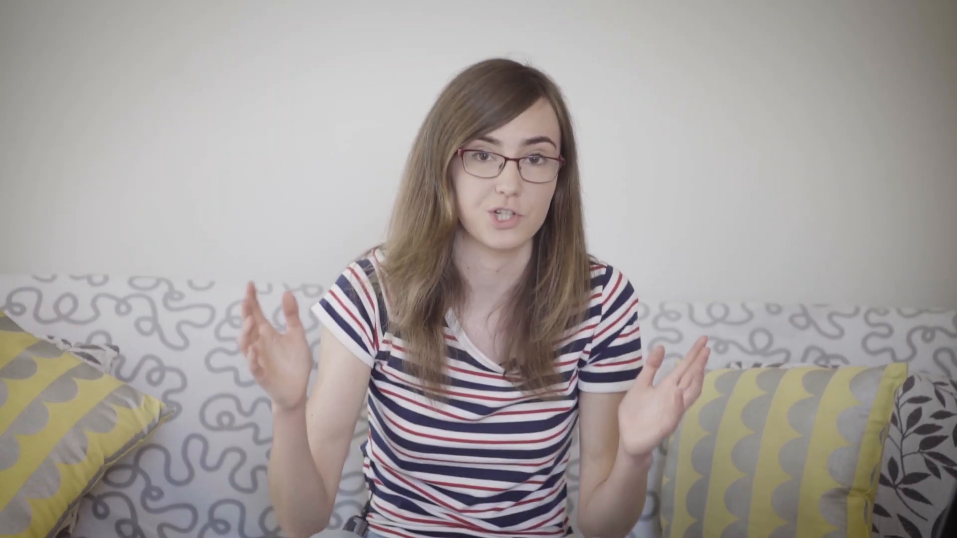
Rename the sequence as sony b-roll.
left_click(100, 155)
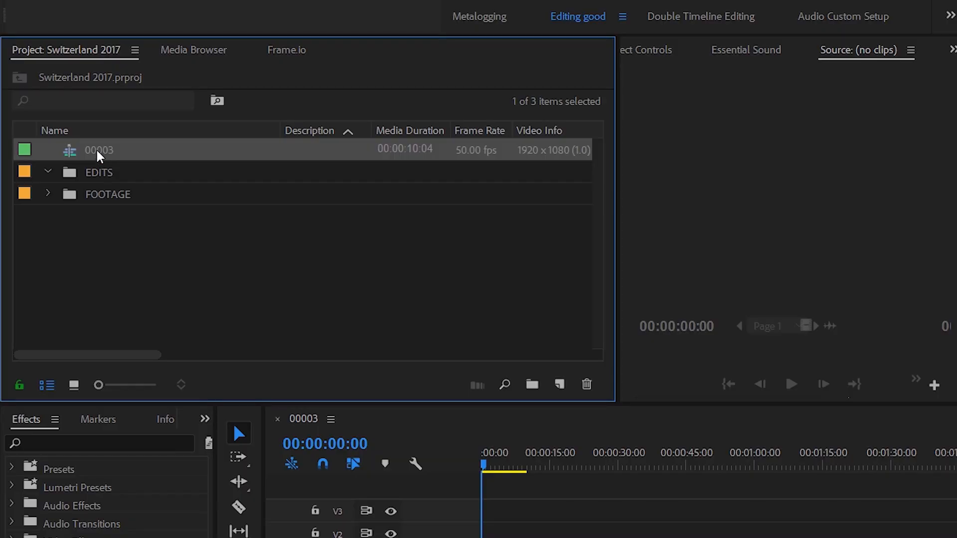
left_click_drag(100, 155, 100, 173)
key("Return")
type("sony b-roll")
key("Return")
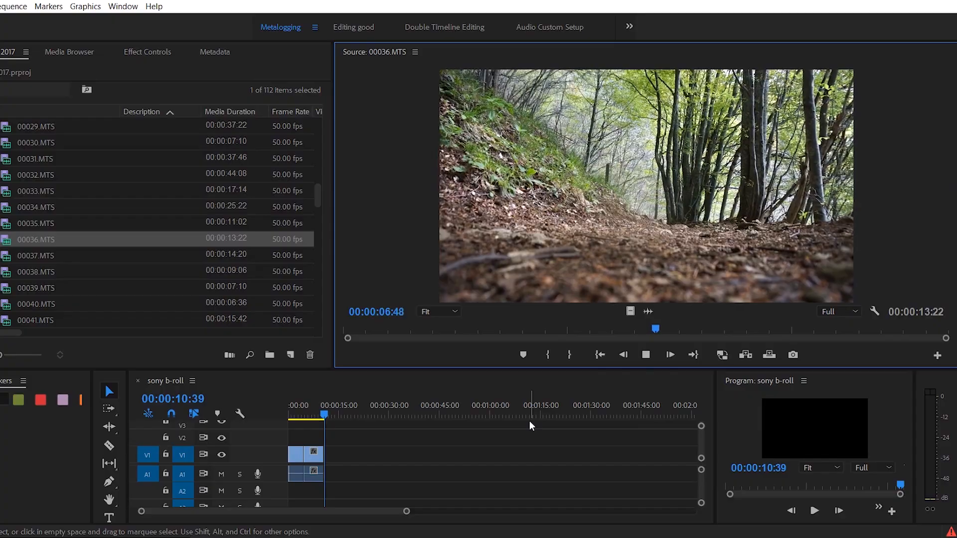
Mark an In point in the source clip 00036.MTS and scrub through the clip.
key("i")
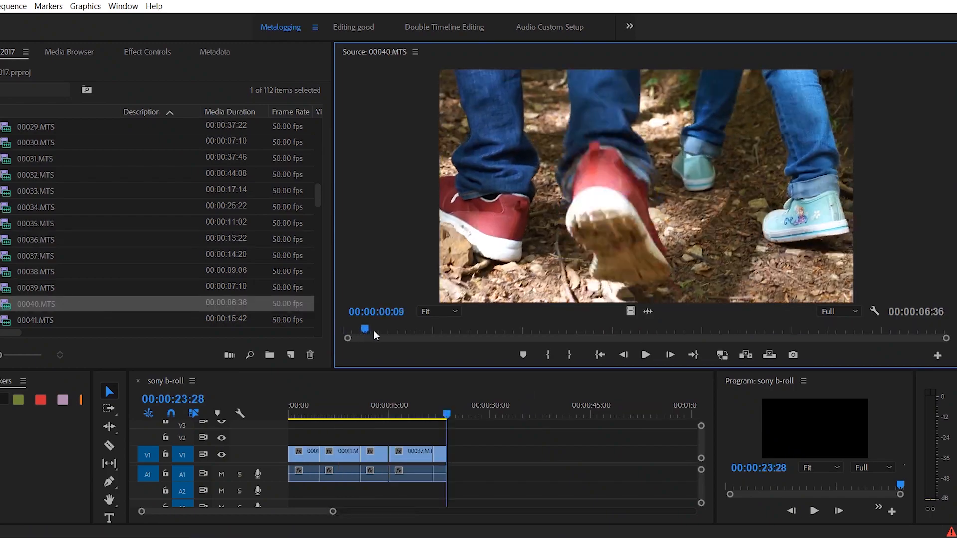
left_click_drag(374, 330, 511, 336)
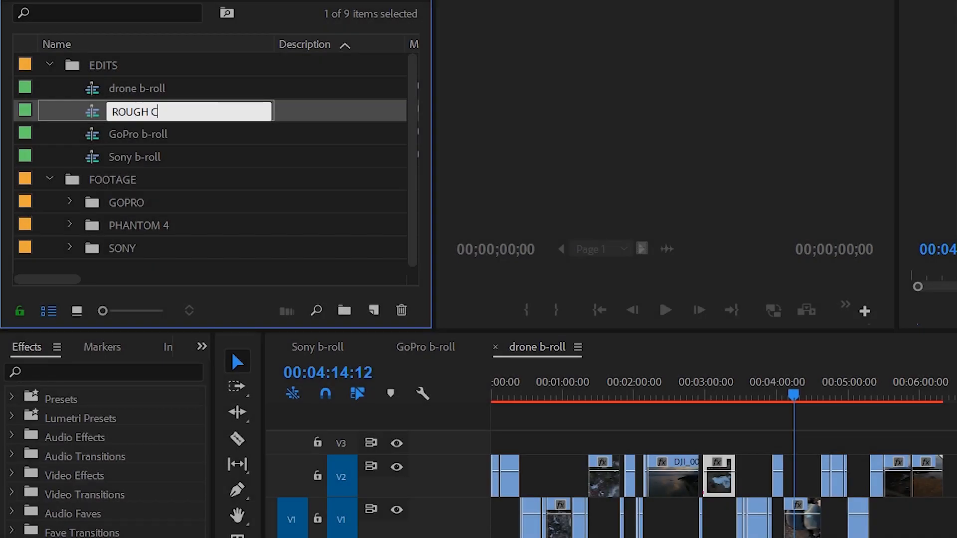
Name the new sequence ROUGH CUT, dock its timeline below the b-roll timelines and enlarge it.
type("UT")
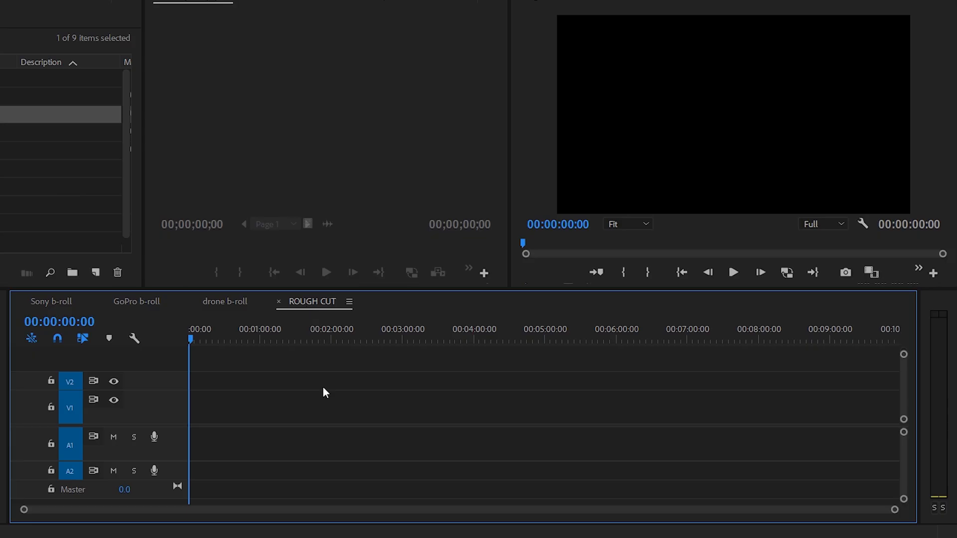
left_click_drag(324, 391, 344, 511)
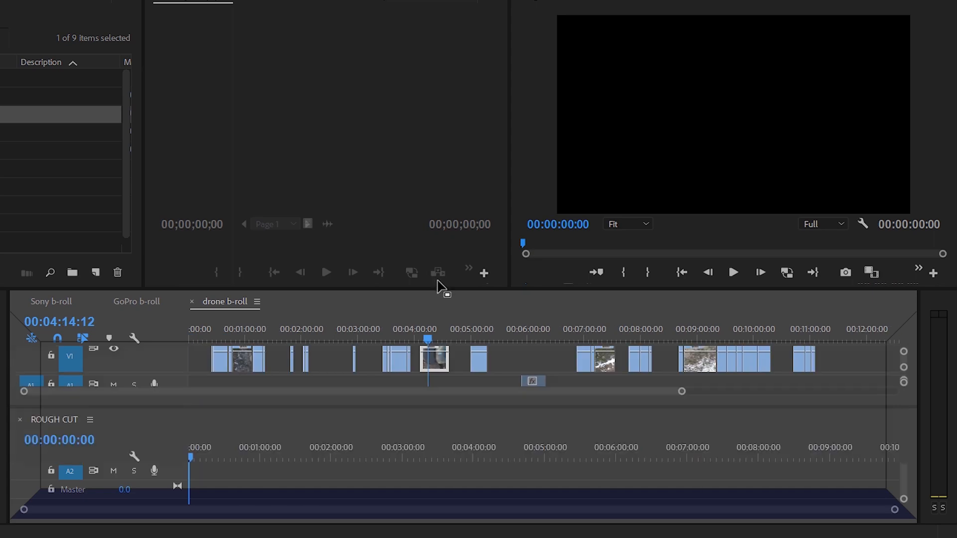
left_click_drag(438, 285, 424, 181)
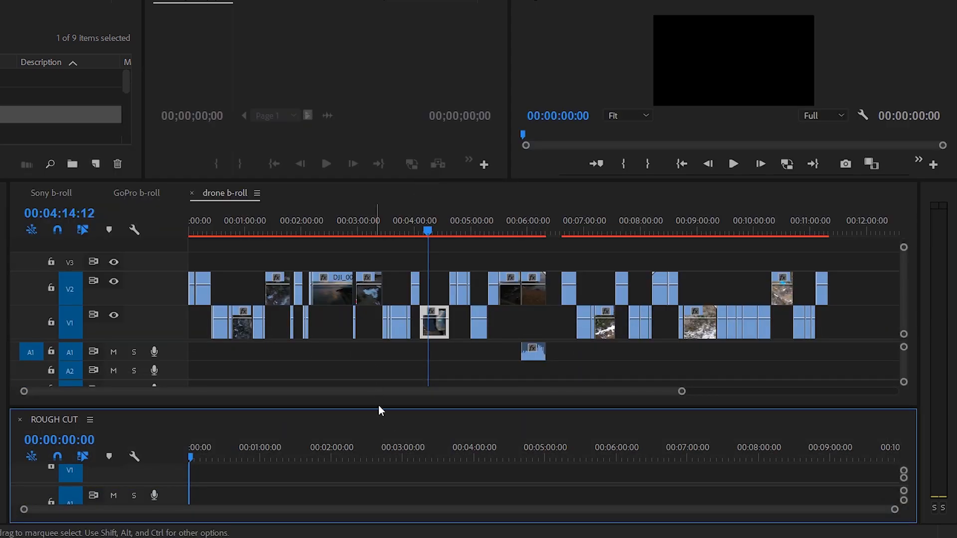
left_click_drag(381, 405, 386, 351)
Add one clip from drone b-roll and one from GoPro b-roll to the start of the ROUGH CUT sequence.
left_click_drag(434, 283, 209, 439)
left_click(136, 193)
left_click_drag(529, 244, 244, 438)
Find another clip in the drone b-roll sequence and add it to the ROUGH CUT sequence.
left_click(51, 193)
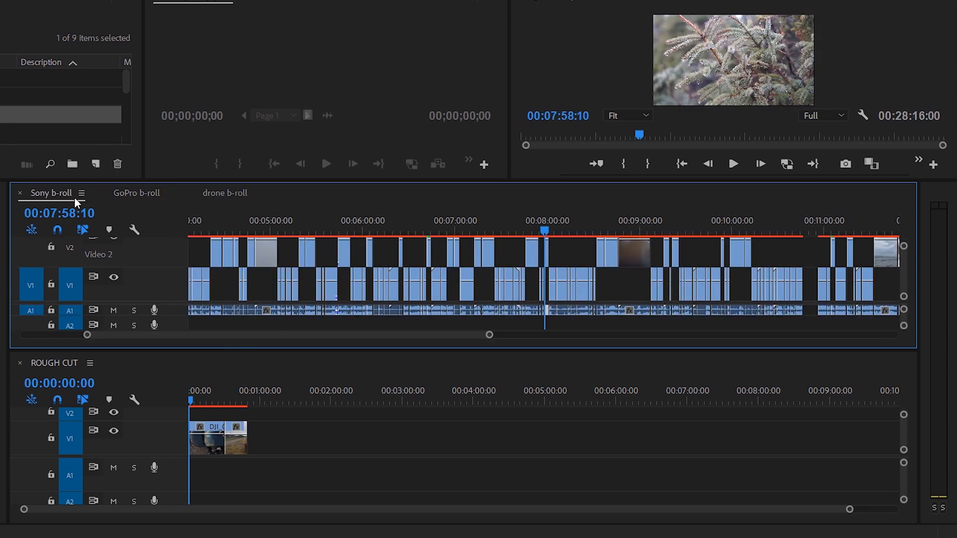
left_click(224, 193)
left_click(331, 232)
left_click_drag(325, 232, 327, 232)
left_click_drag(334, 267, 295, 436)
Shift the last ROUGH CUT clip earlier against the preceding clips and append another clip from drone b-roll.
left_click_drag(260, 402, 276, 404)
key("=")
left_click_drag(423, 439, 369, 439)
left_click_drag(207, 232, 199, 232)
left_click_drag(203, 267, 384, 438)
View the Sony b-roll sequence at the clip around 00:08:52:14.
left_click(67, 194)
left_click(631, 232)
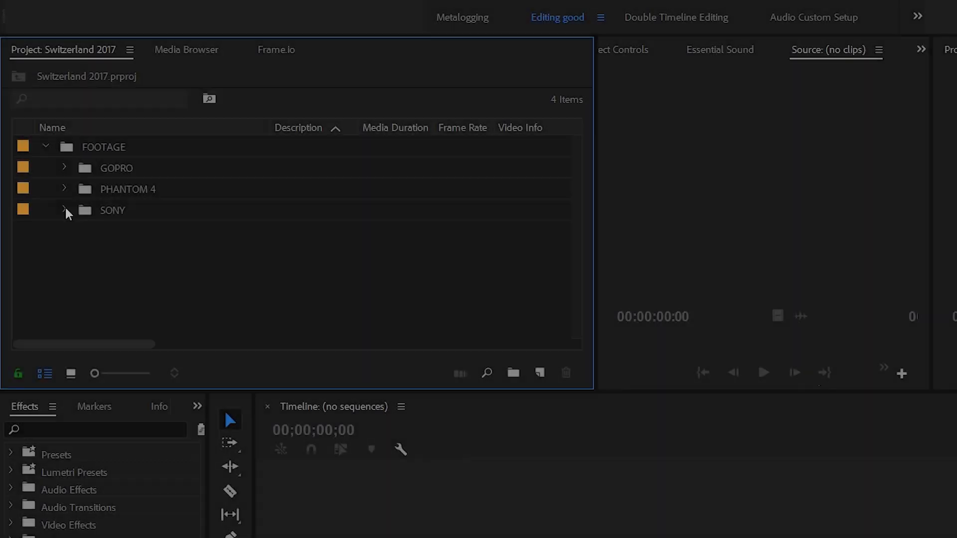
Create a sequence matching the settings of clip 00003.MTS from the SONY bin.
left_click(65, 210)
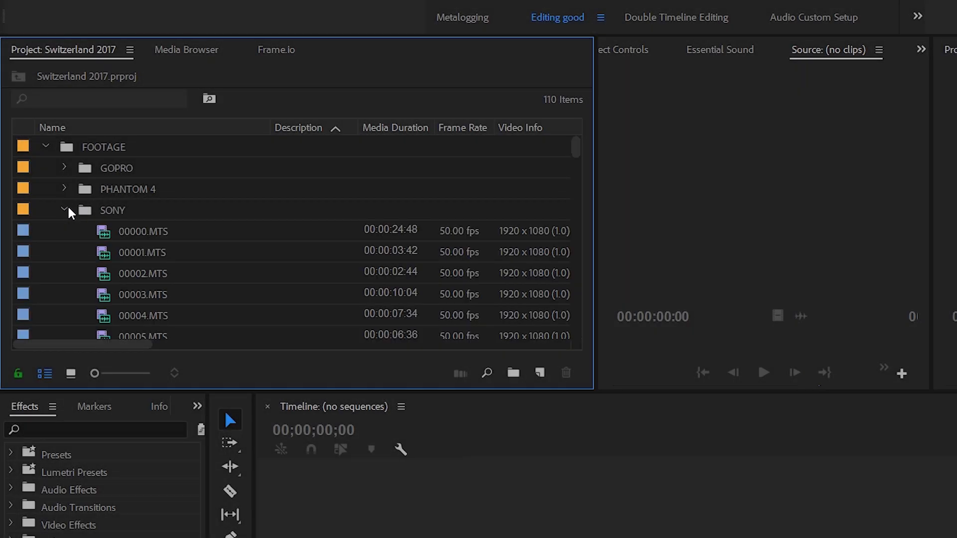
left_click_drag(158, 301, 533, 367)
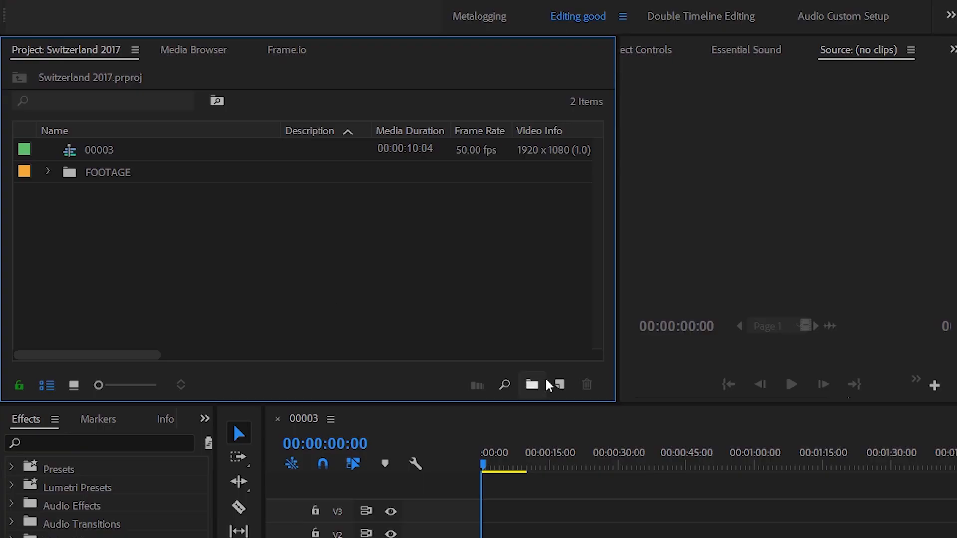
Create a bin named EDITS and move the new sequence into it.
left_click(532, 384)
type("EDITS")
key("Return")
left_click_drag(97, 147, 124, 175)
Rename the sequence in the EDITS bin as sony b-roll.
left_click(125, 175)
type("sony b-roll")
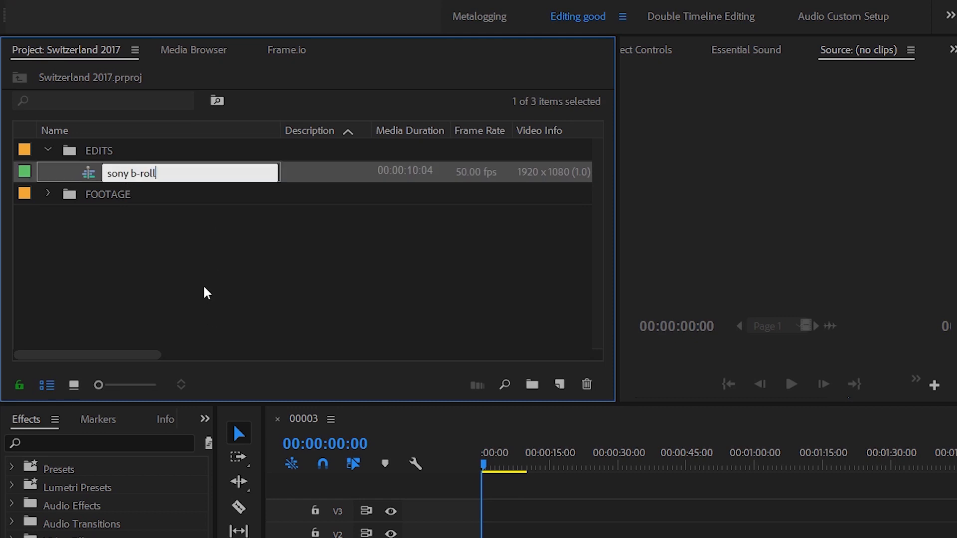
left_click(205, 293)
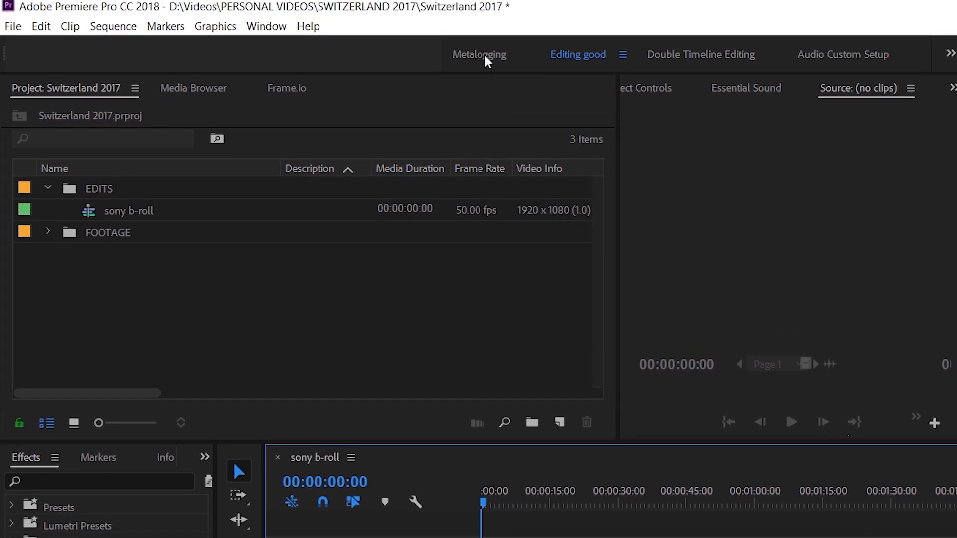
Switch to the Metalogging workspace and expand the FOOTAGE bin.
left_click(486, 58)
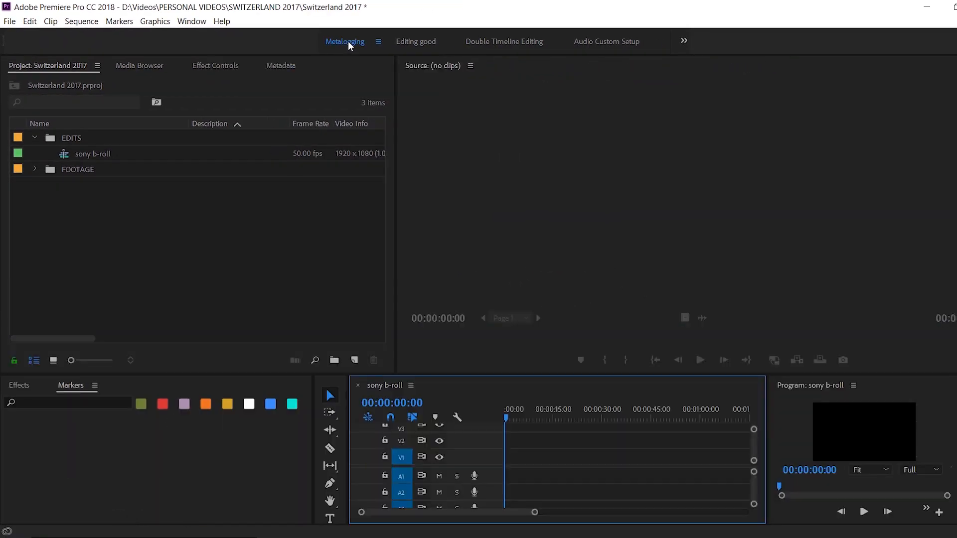
left_click(34, 169)
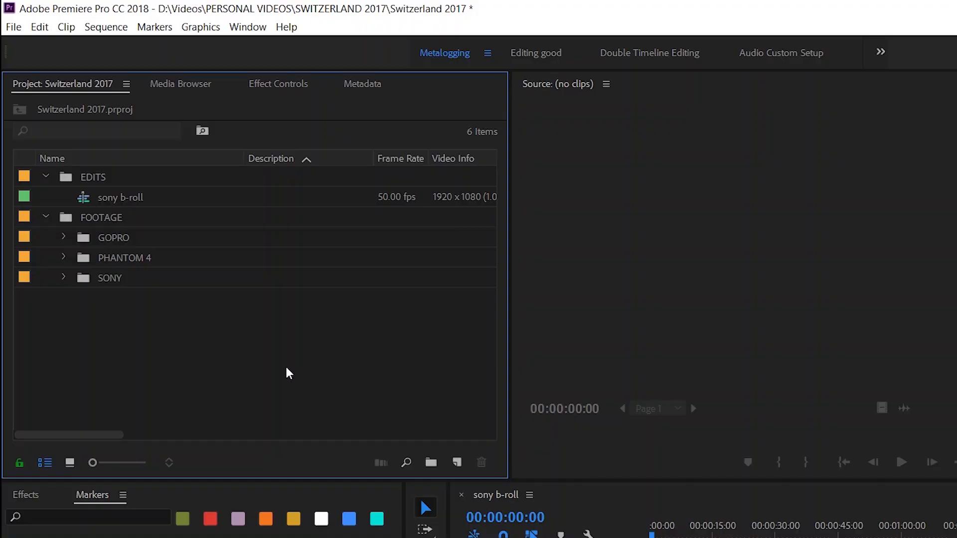
Find the Mark In command in the keyboard shortcut settings and assign the I and B keys to it.
left_click(40, 29)
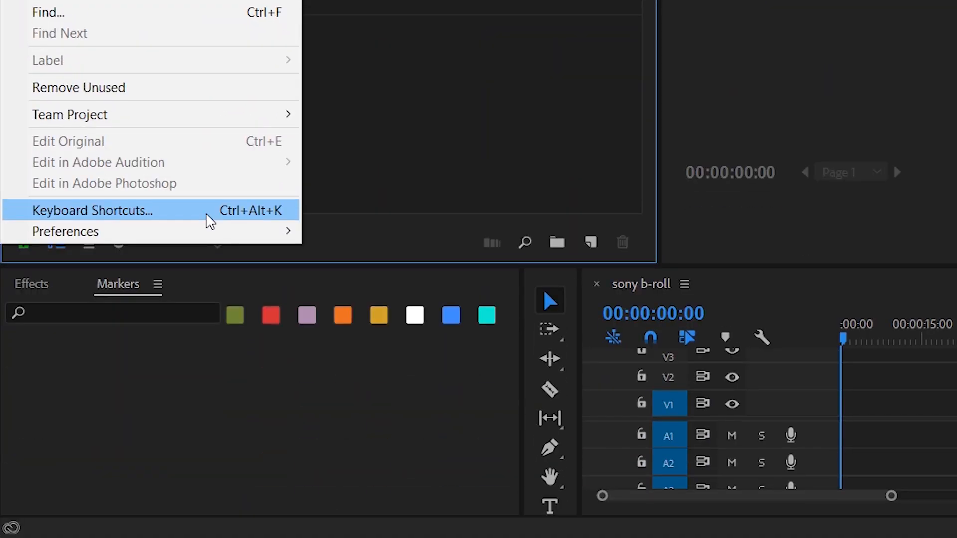
left_click(210, 220)
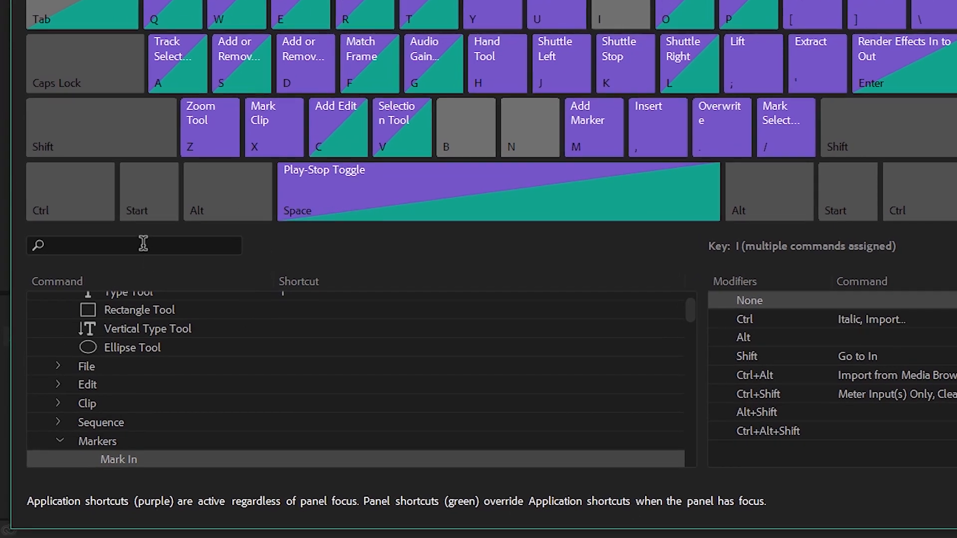
left_click(143, 243)
type("mark in")
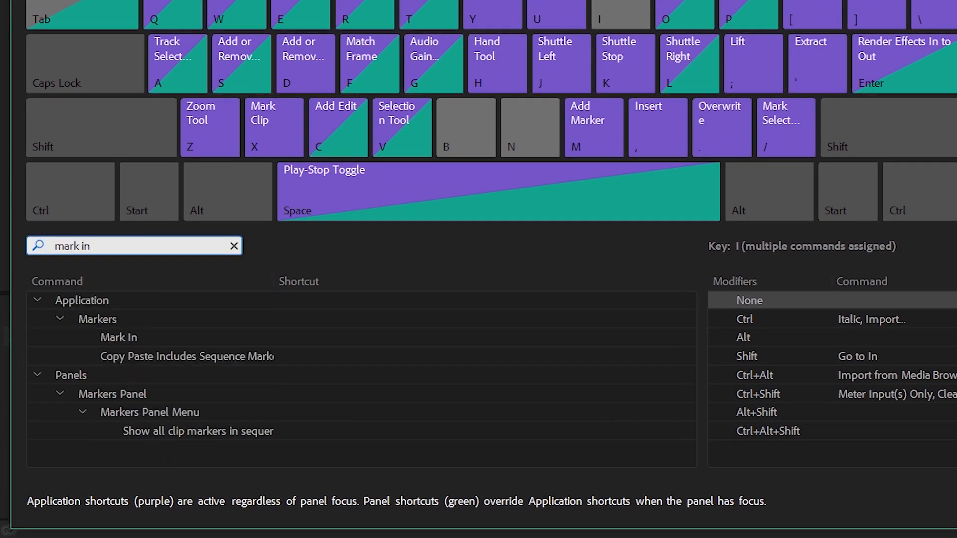
left_click(116, 337)
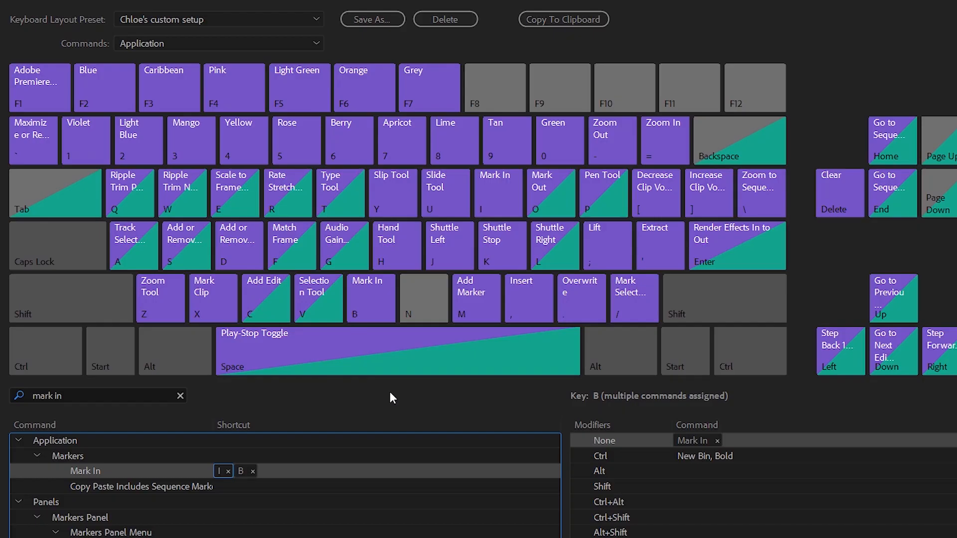
Remove the Mark In command from the B key's shortcut assignments.
left_click(374, 305)
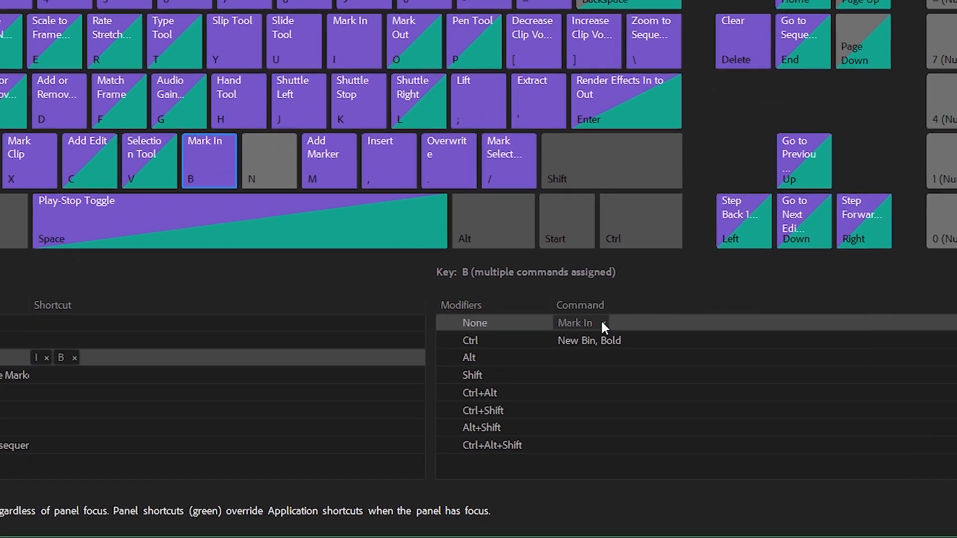
left_click(603, 324)
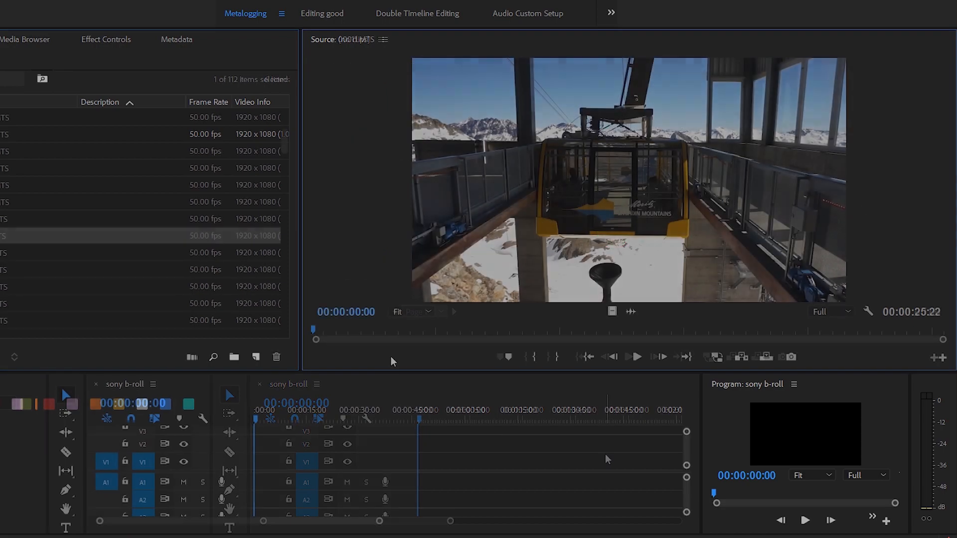
Scrub through the source clip 00011.MTS to preview it and return to its start.
left_click_drag(314, 331, 608, 356)
left_click_drag(624, 358, 661, 360)
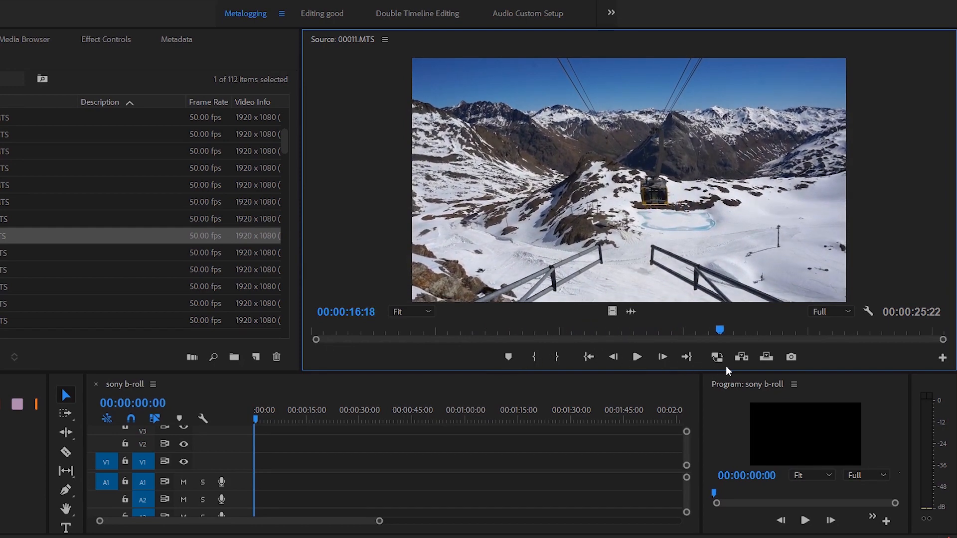
left_click_drag(783, 375, 291, 390)
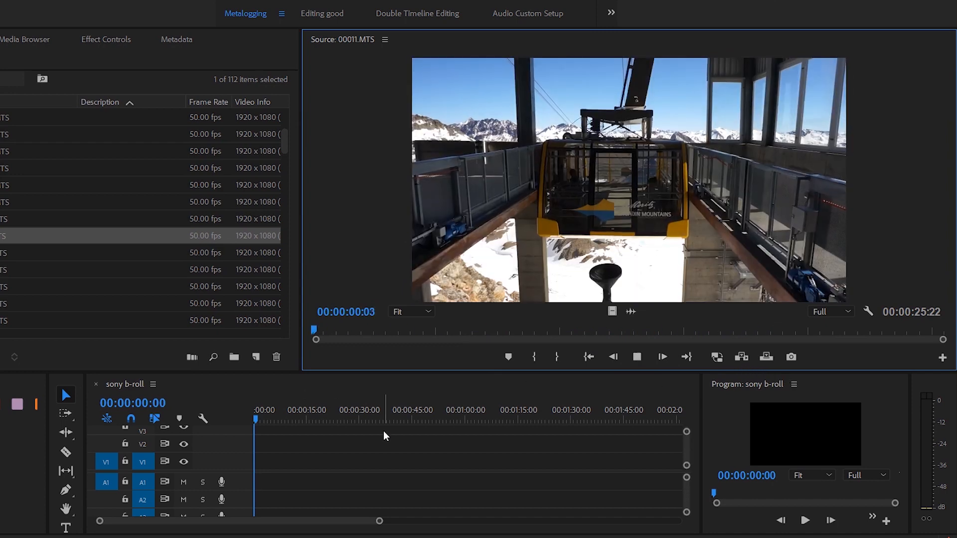
Mark a 00:00:04:33 section of the cable car leaving in 00011.MTS and place it at the start of sony b-roll.
key("i")
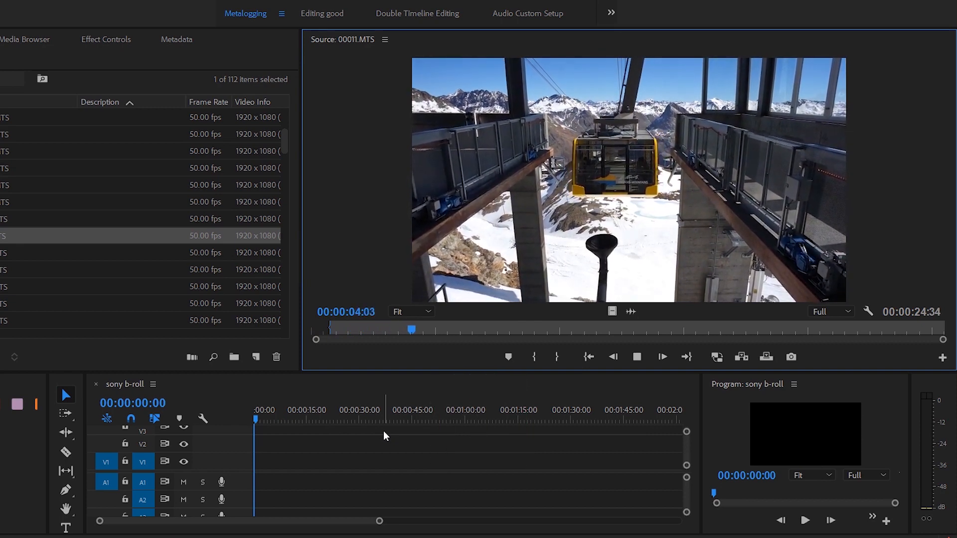
key("o")
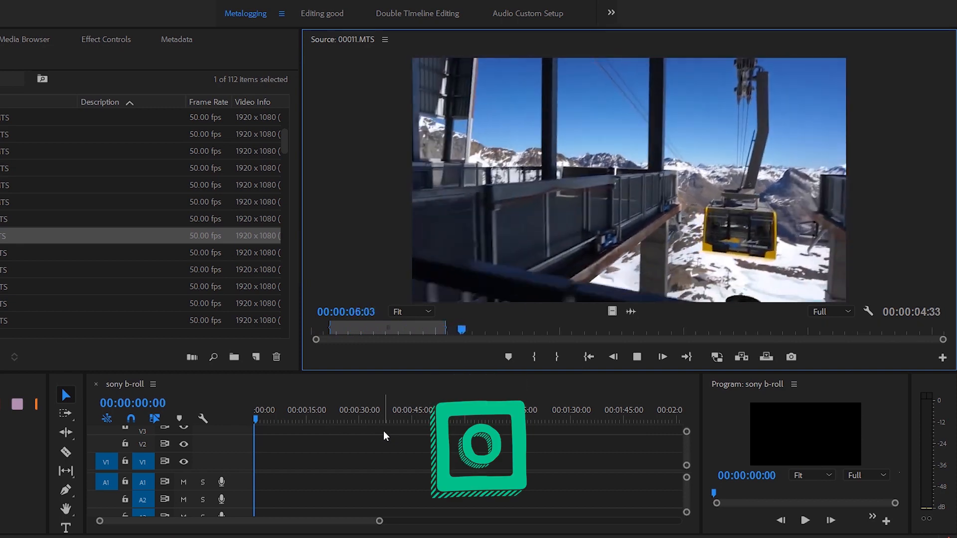
key("space")
left_click_drag(559, 208, 260, 466)
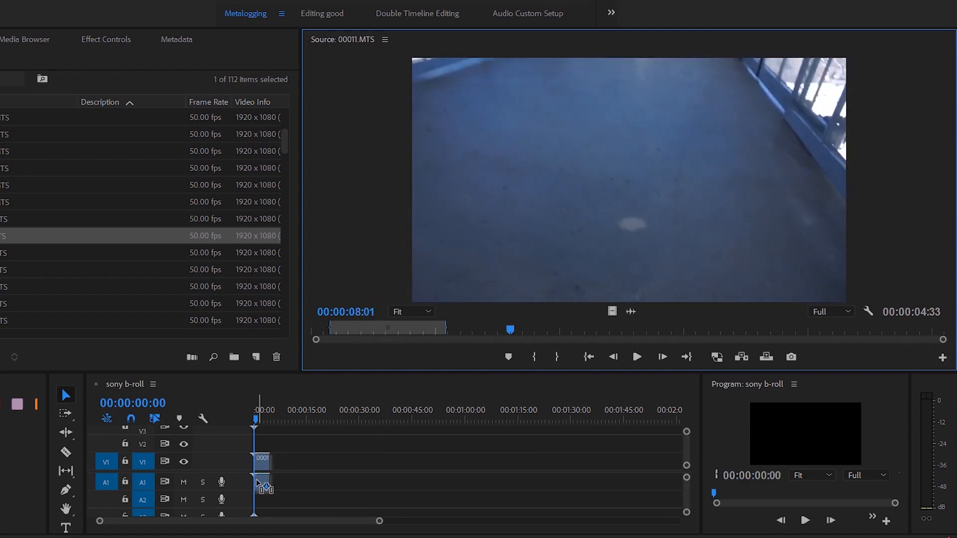
Mark a 00:00:06:06 section of the distant cable car in 00011.MTS and place it after the first clip in sony b-roll.
left_click(463, 329)
key("space")
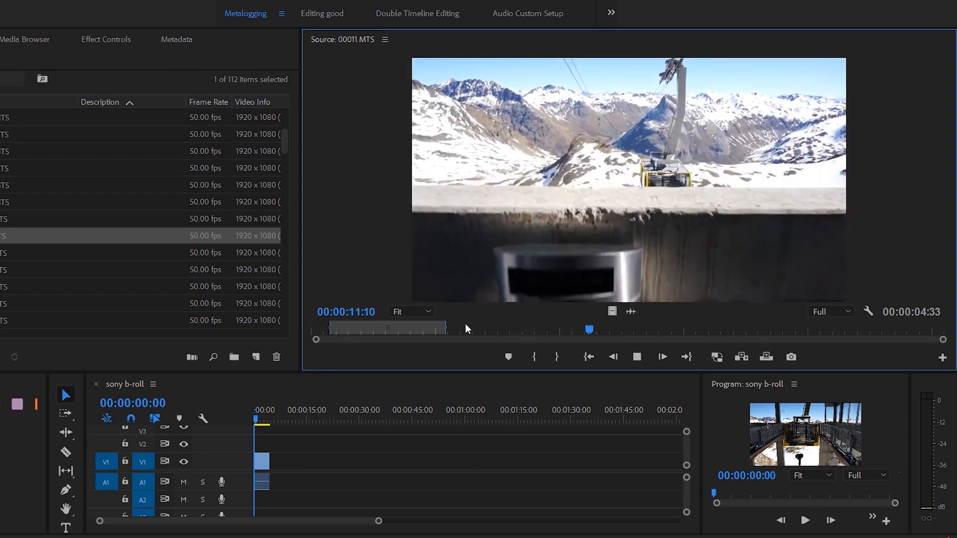
key("i")
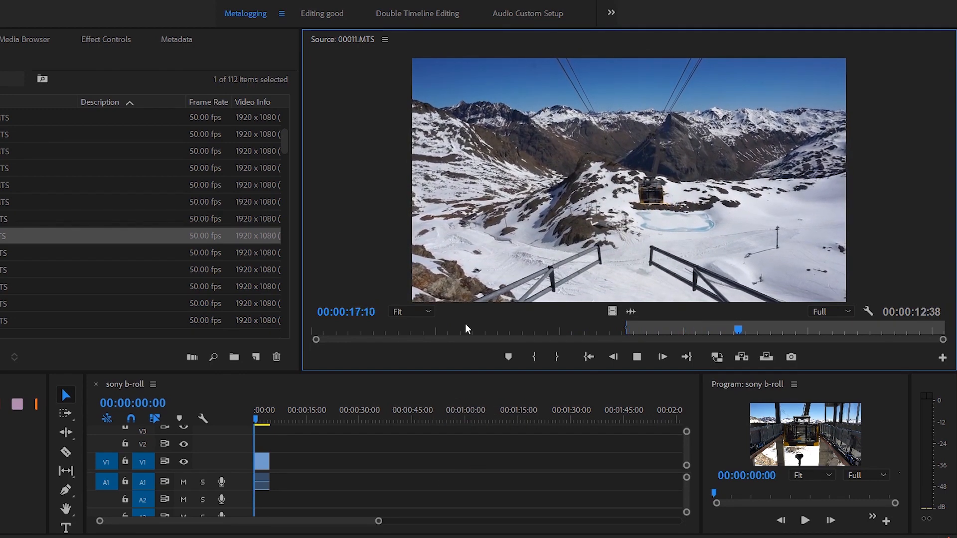
key("o")
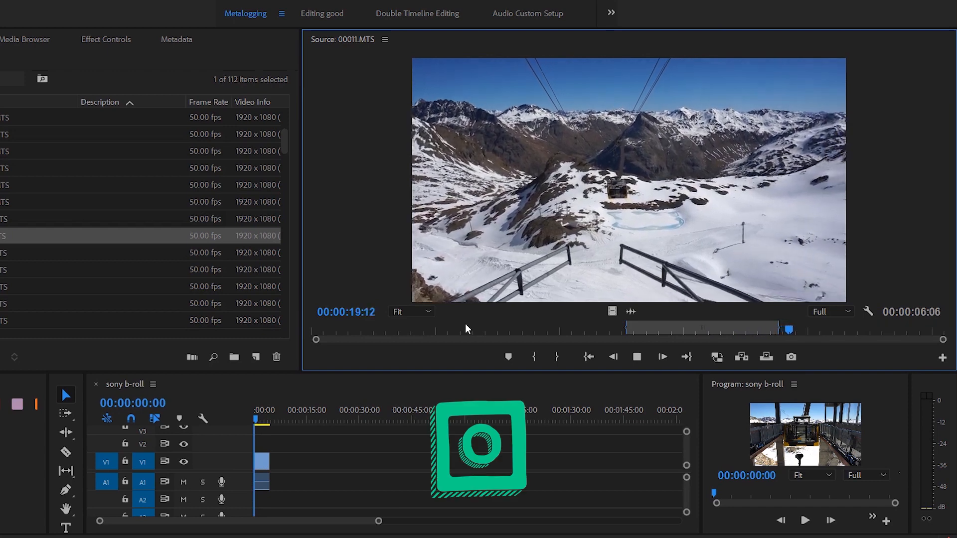
key("space")
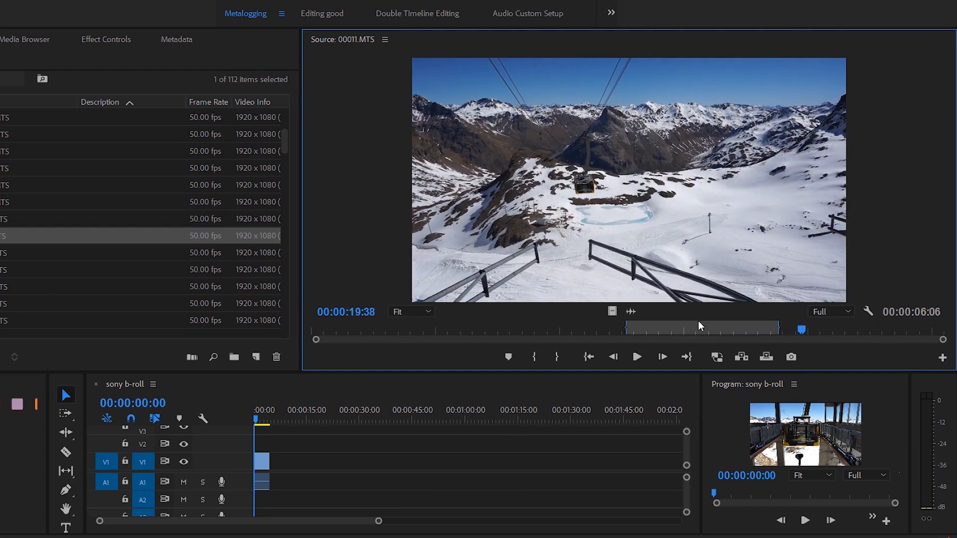
left_click(639, 328)
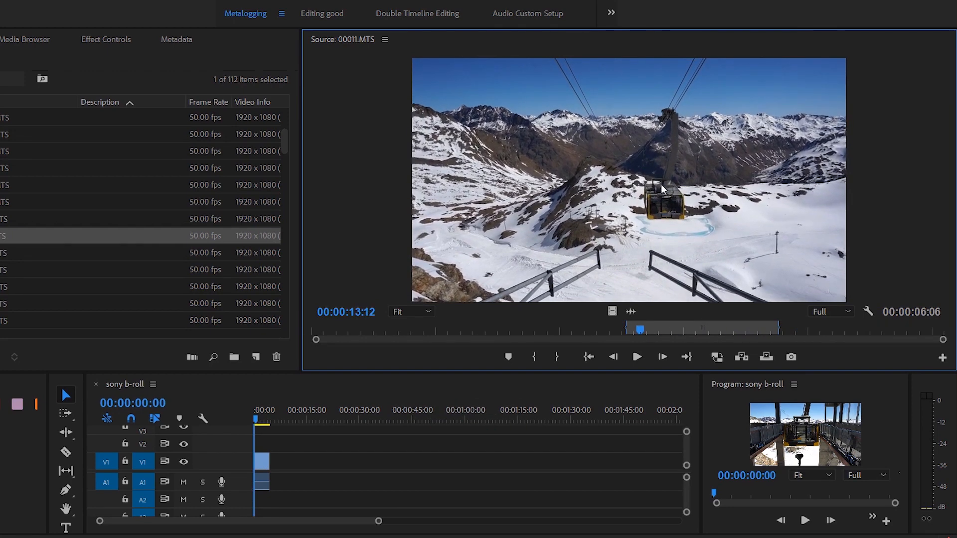
left_click_drag(390, 395, 279, 482)
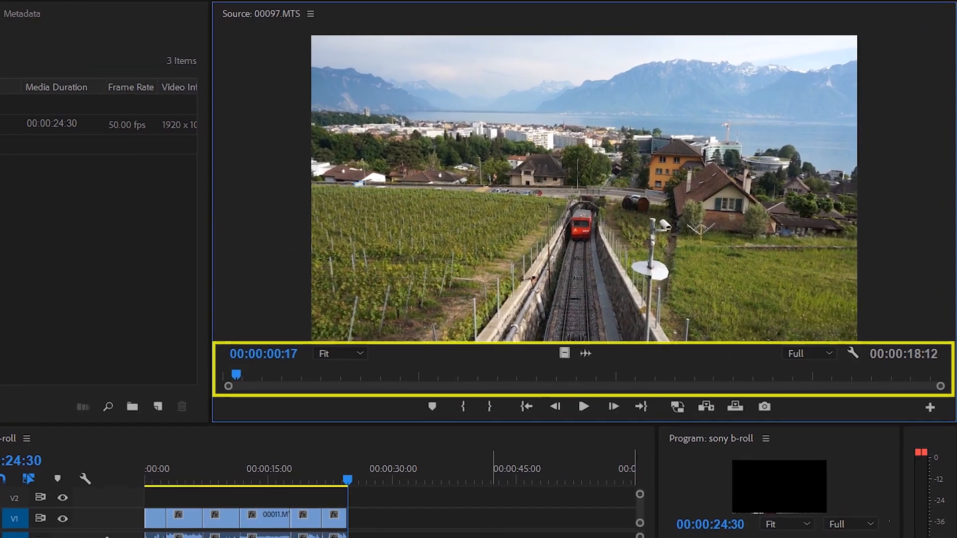
Shuttle through source clips 00097.MTS and 00027.MTS, playing forward and in reverse at increasing speeds.
key("l")
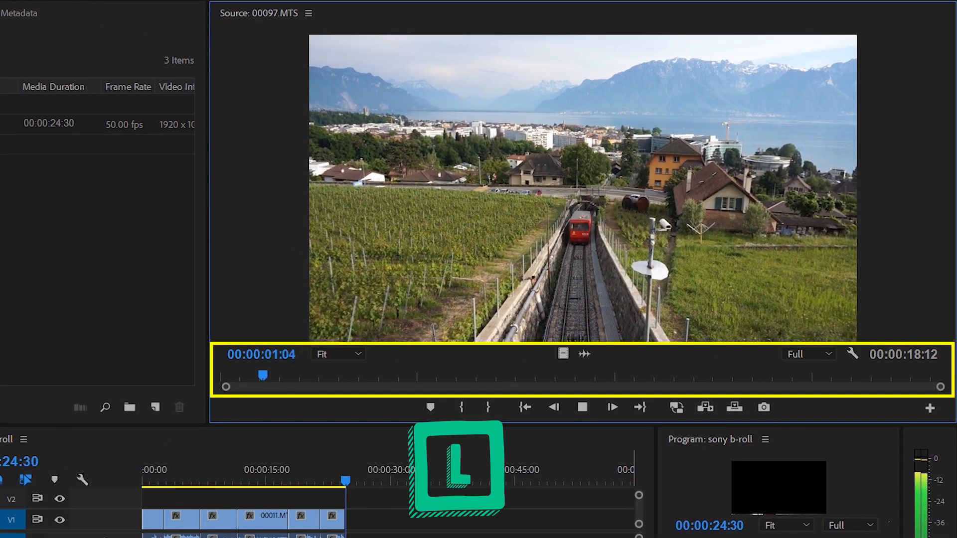
key("l")
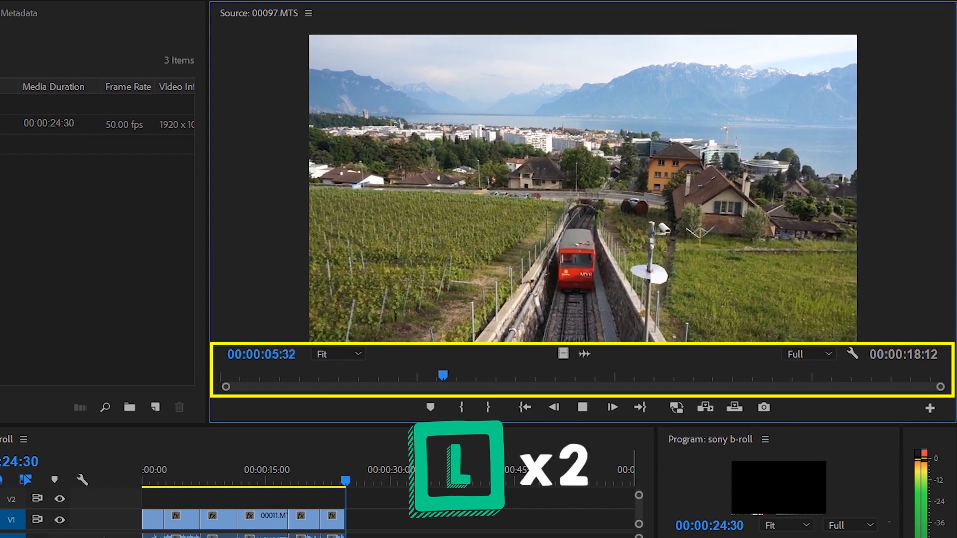
key("l")
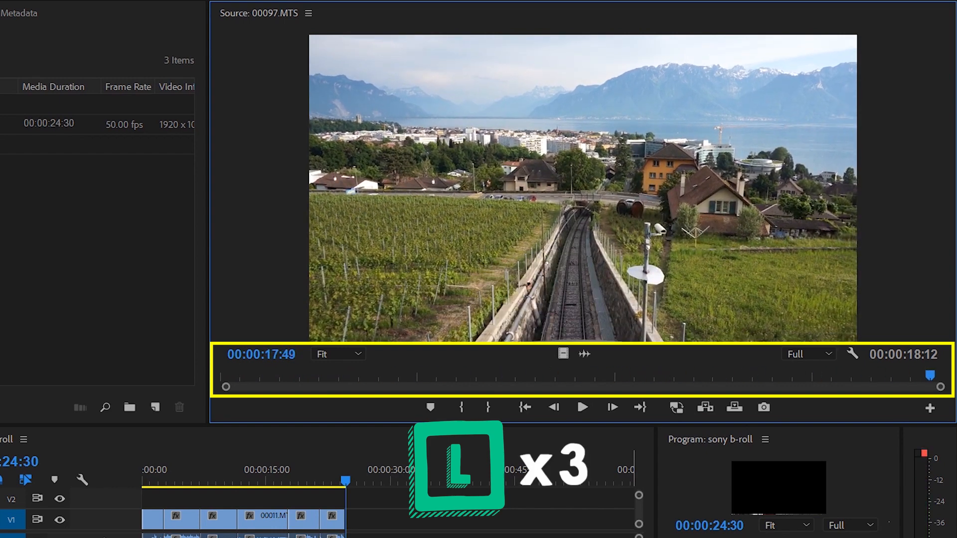
key("j")
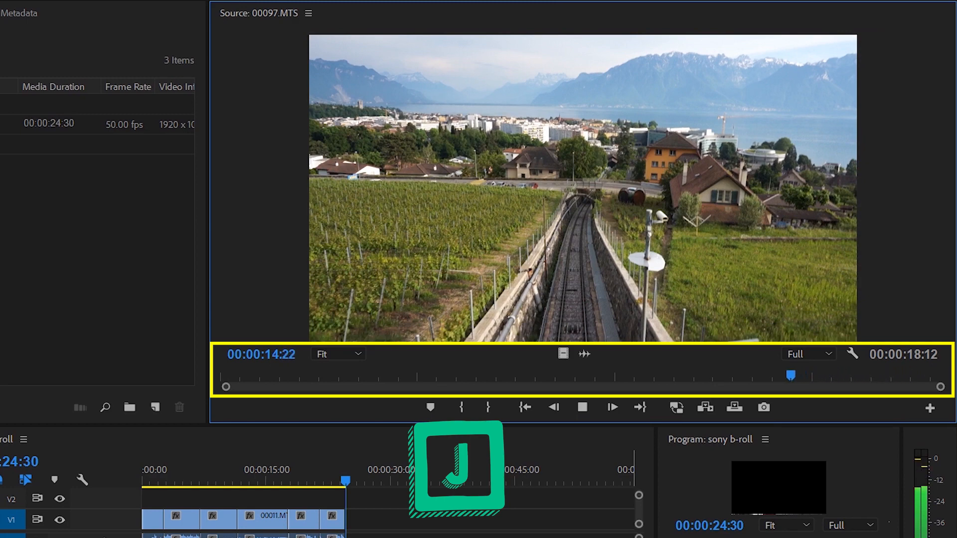
key("j")
key("j")
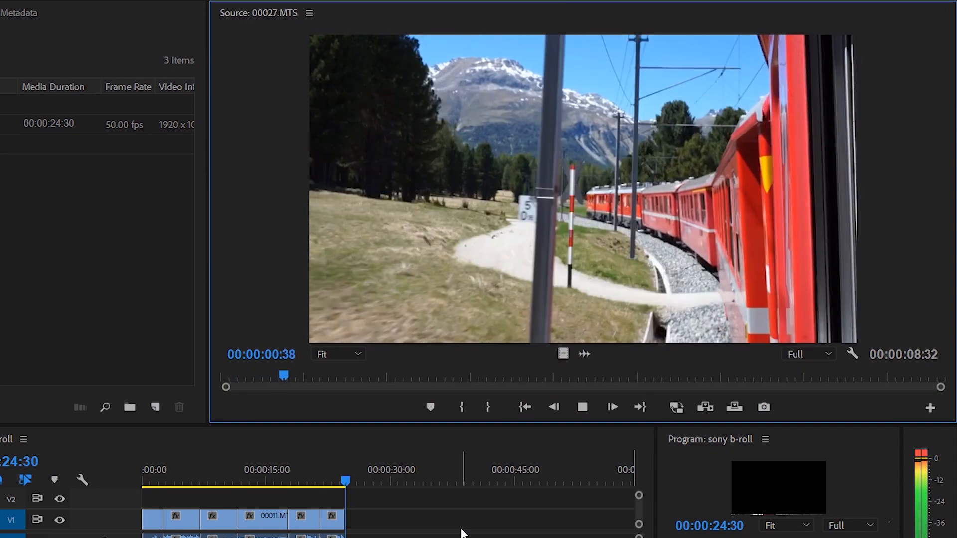
key("l")
key("j")
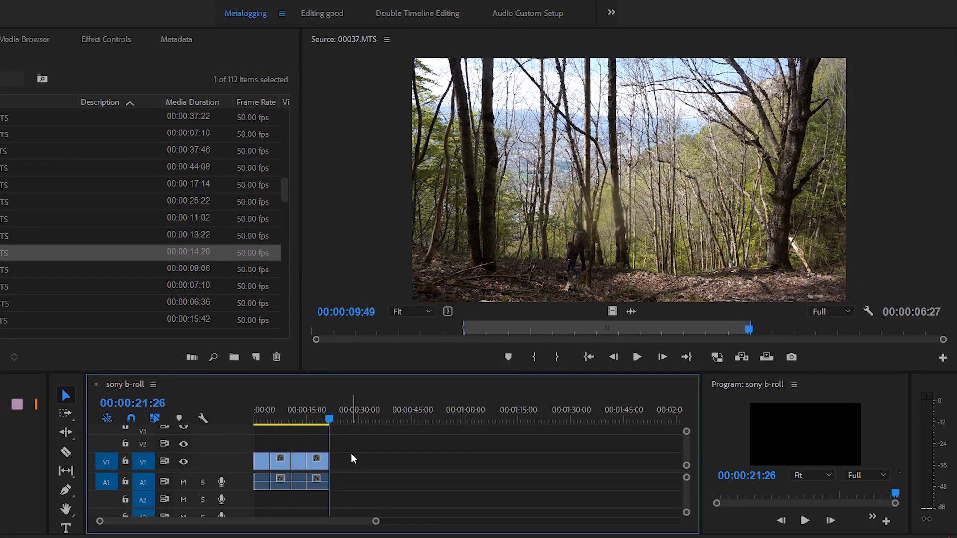
Play 00039.MTS and mark a 00:00:02:02 section of the purple flower with in and out points.
left_click_drag(587, 178, 335, 481)
key("ctrl+z")
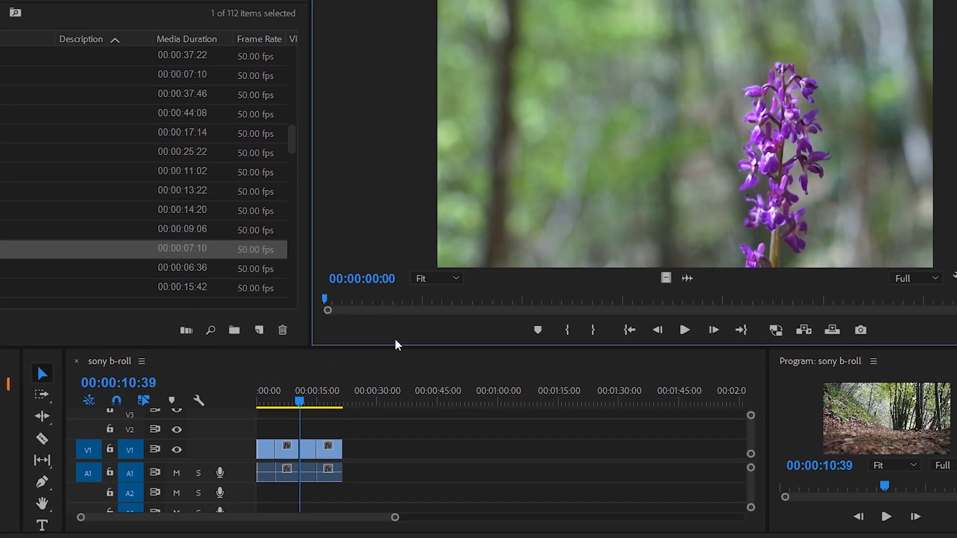
key("space")
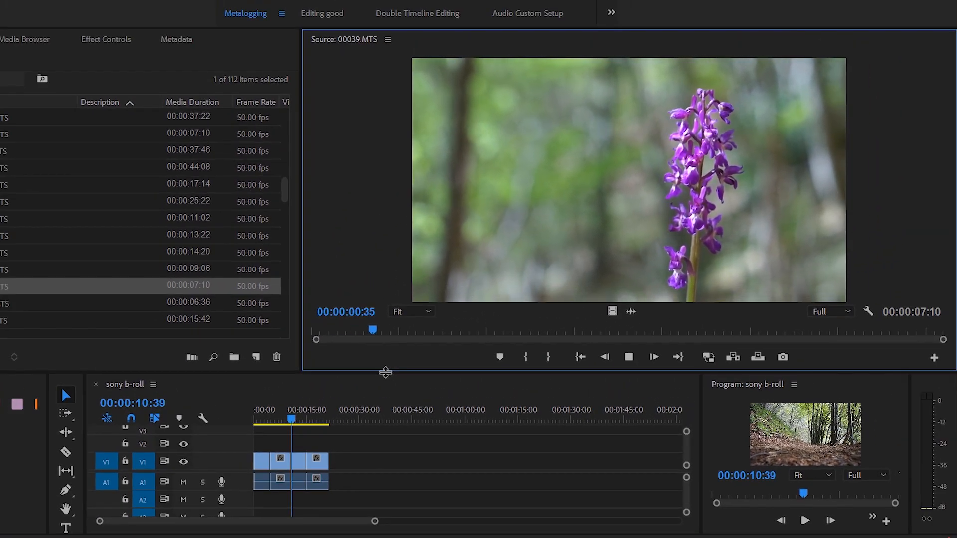
key("i")
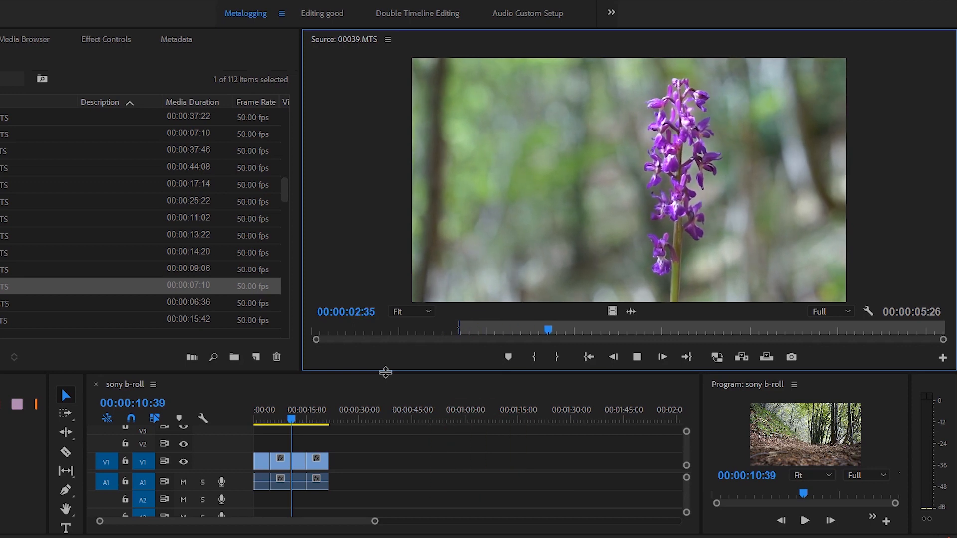
key("o")
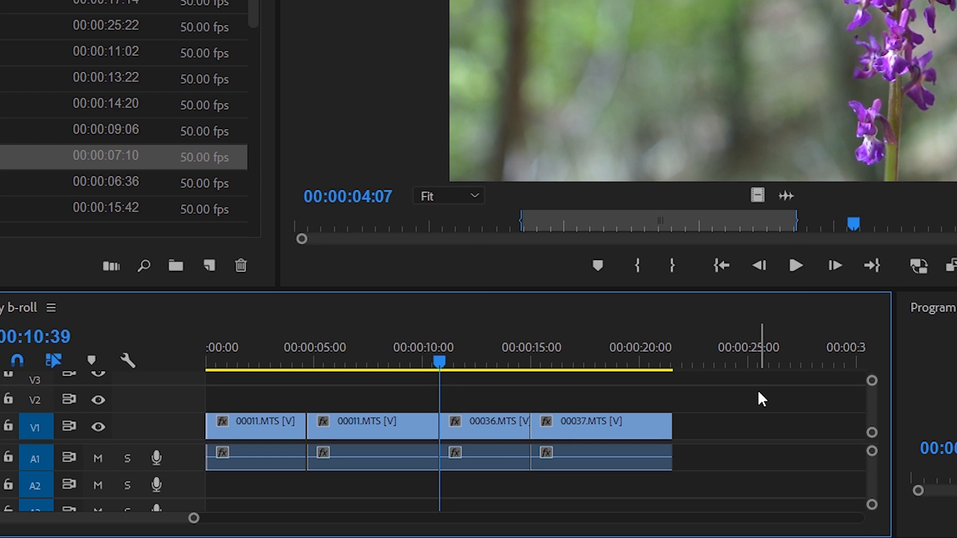
Try inserting the marked flower section at 00:00:10:39 in sony b-roll, between the second 00011.MTS clip and 00036.MTS.
key("ctrl+k")
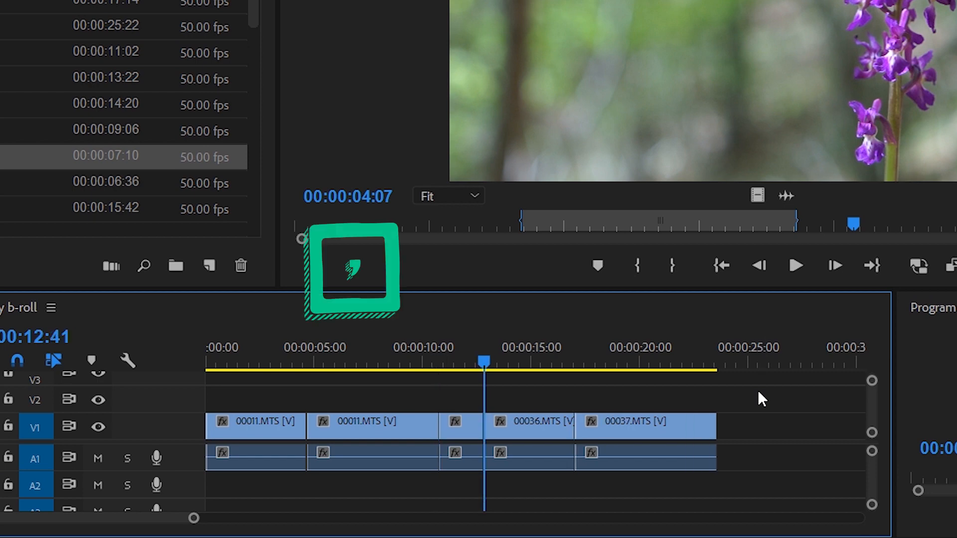
key("q")
key("ctrl+k")
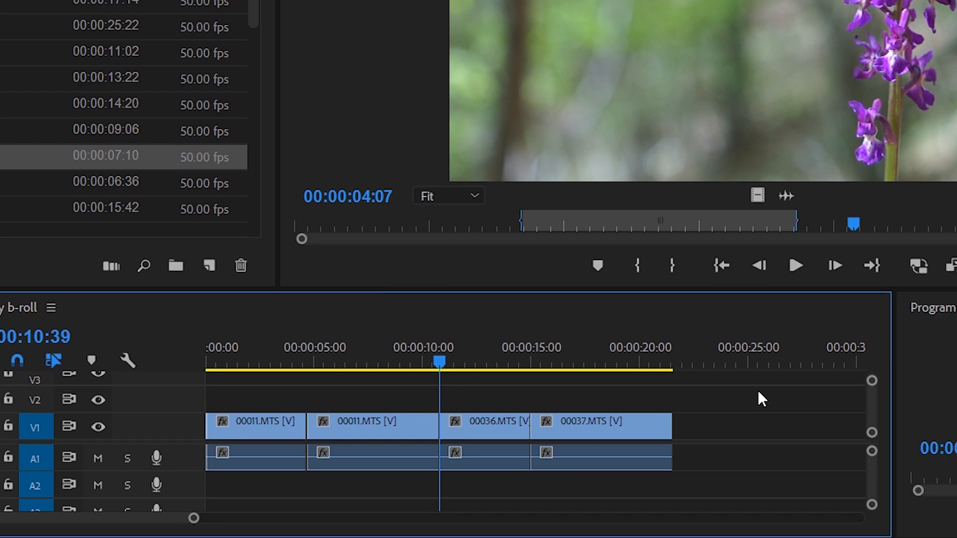
Move the sony b-roll playhead to the end of the last clip and overwrite the marked 00039.MTS flower section there.
key("minus")
key("minus")
key("equal")
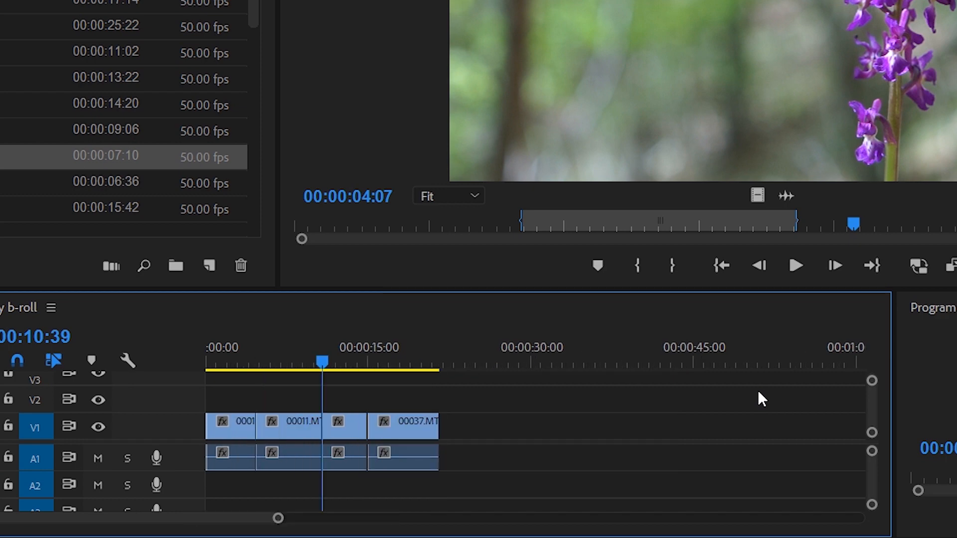
left_click(393, 363)
key("Down")
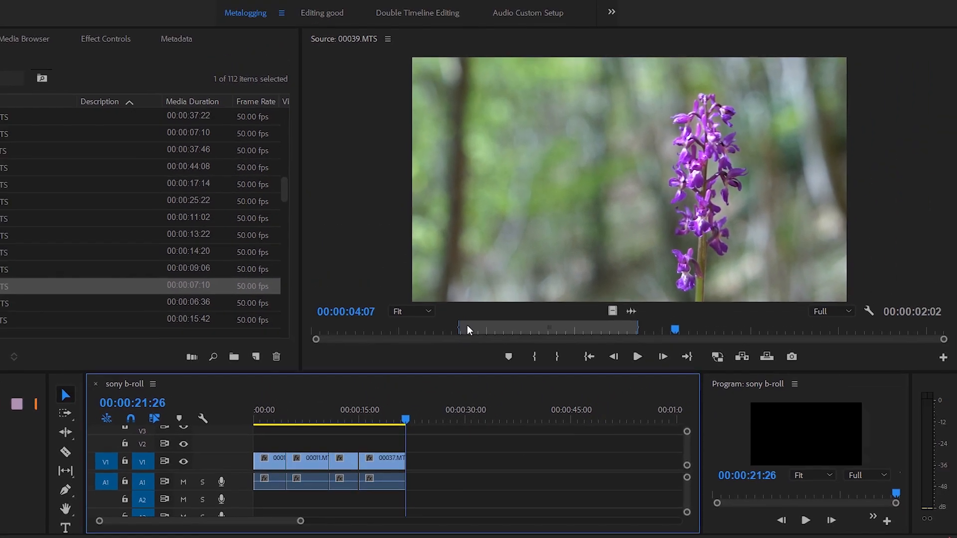
left_click_drag(534, 219, 543, 236)
left_click_drag(473, 338, 465, 335)
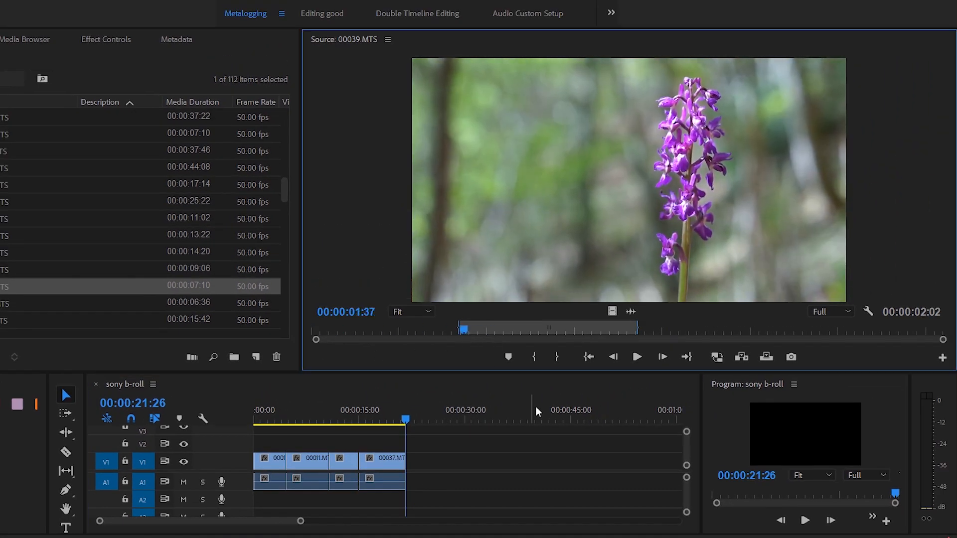
key("period")
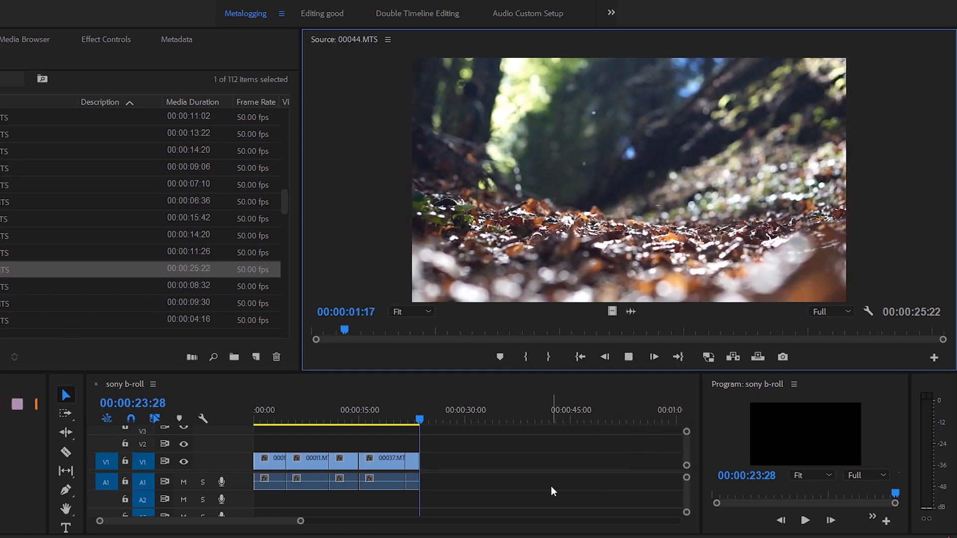
Mark a 00:00:05:01 section of the forest leaves in 00044.MTS and insert it at the end of sony b-roll.
key("i")
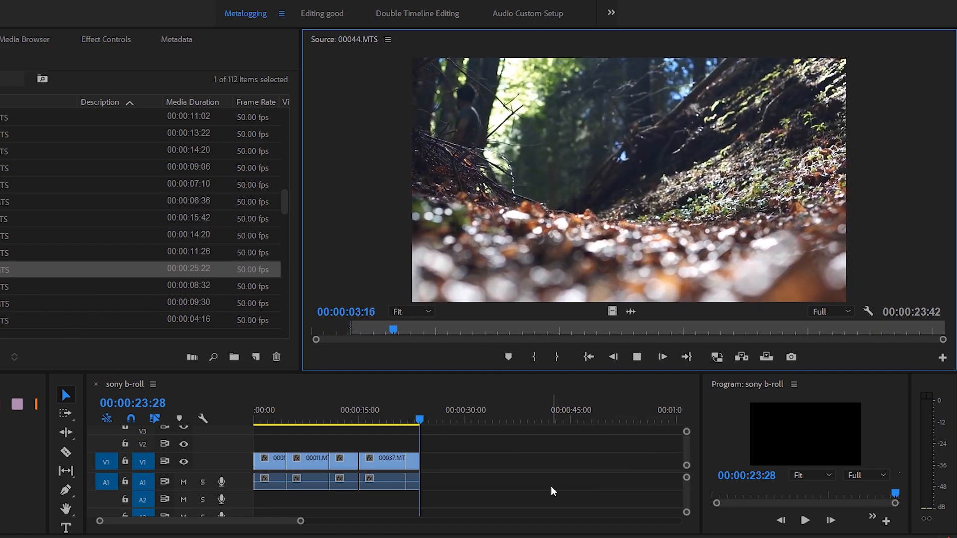
key("l")
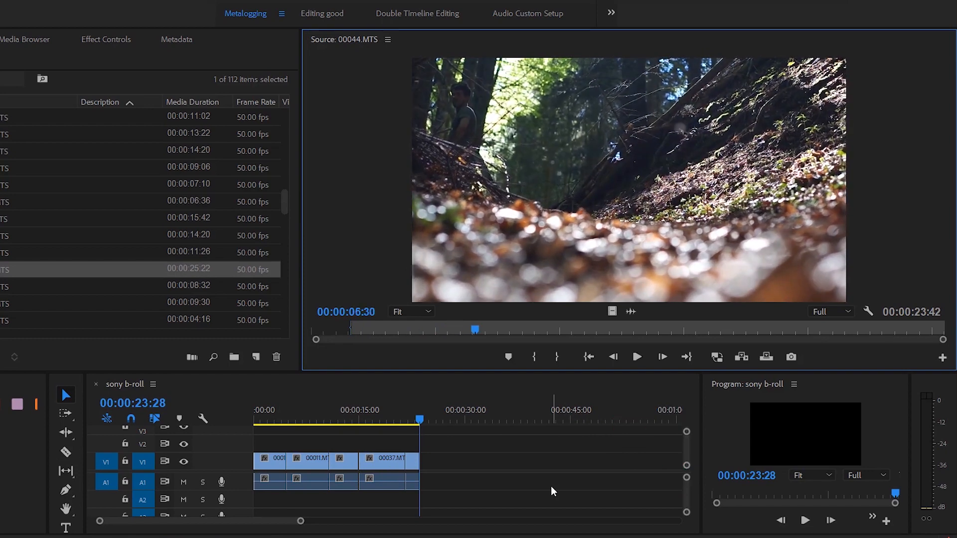
key("o")
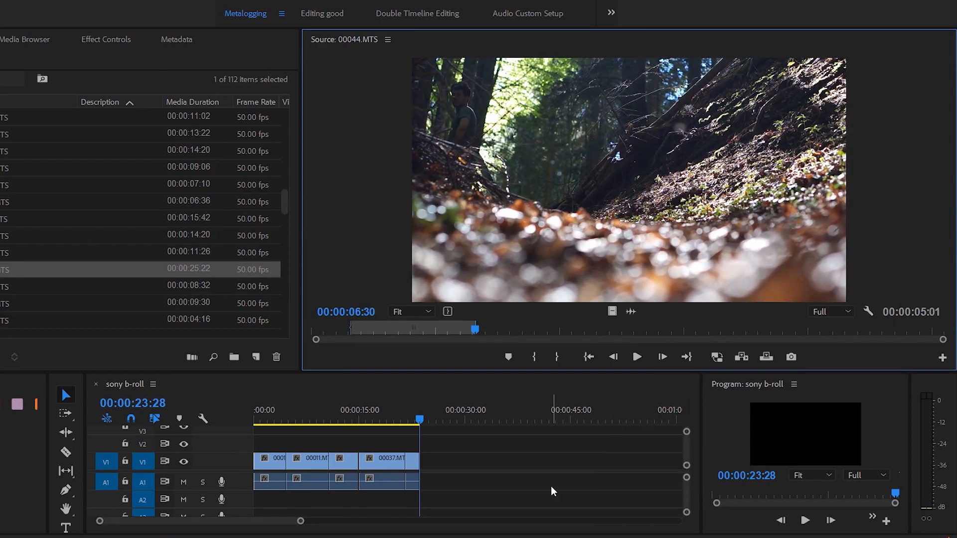
key("comma")
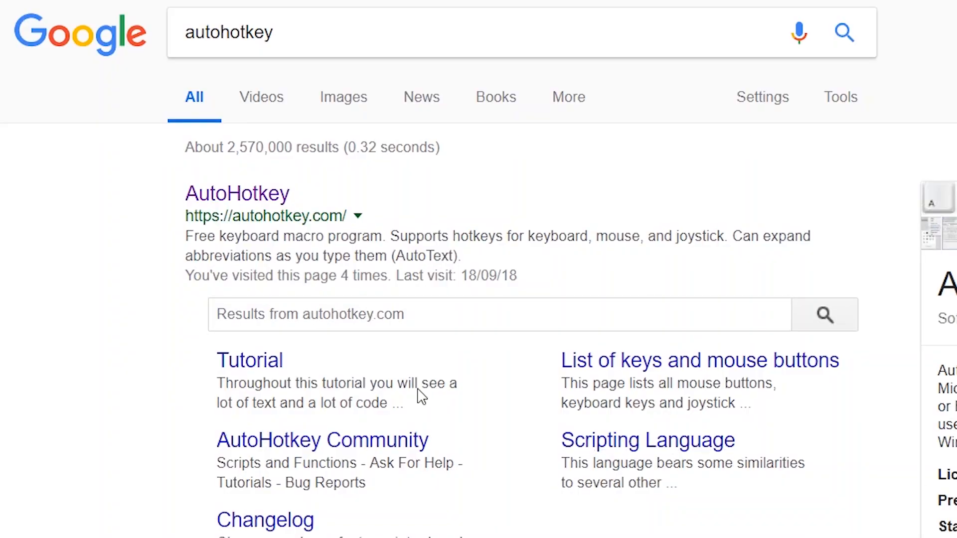
Open the AutoHotkey website from the browser's search results and go to the AutoHotkey download.
left_click(256, 194)
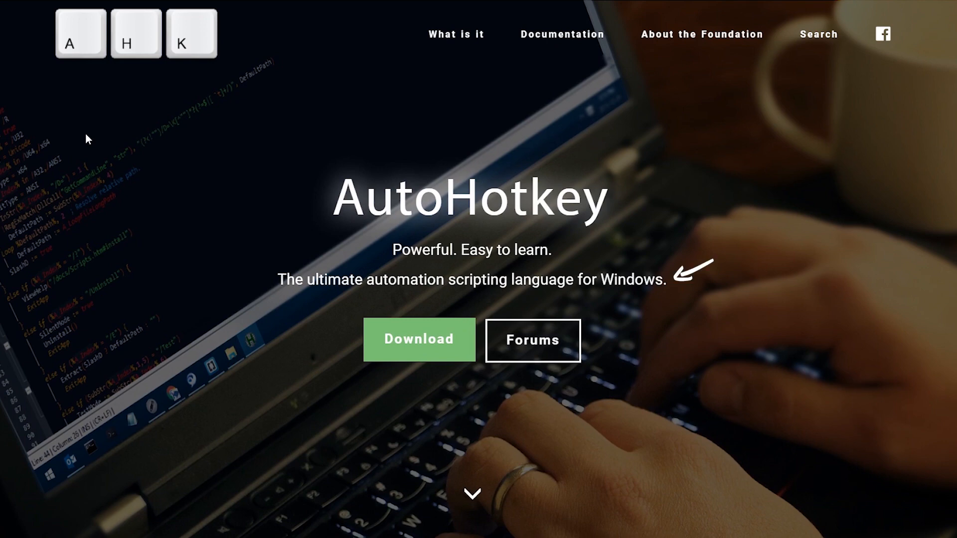
left_click(419, 338)
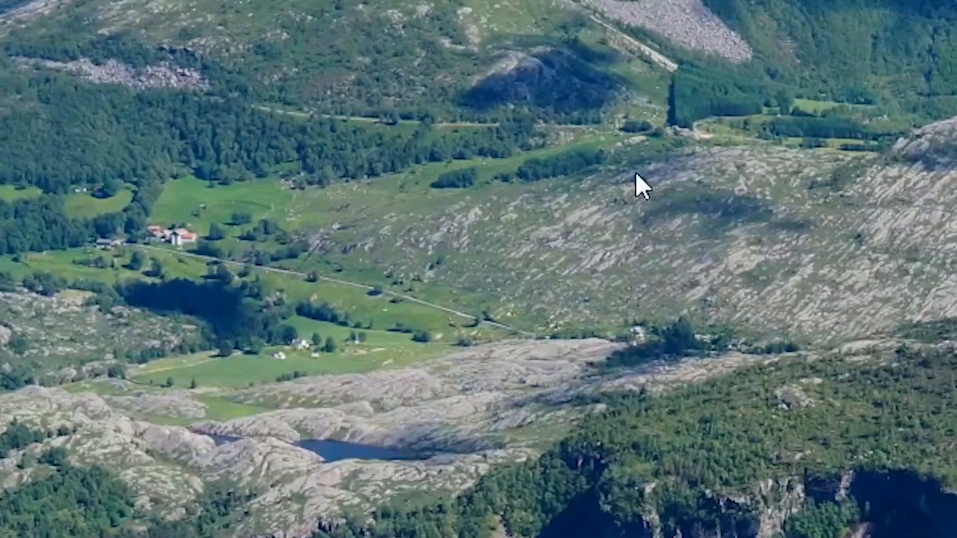
Create a new AutoHotkey script on the desktop and name it PremierePro_Metalogging.ahk.
right_click(333, 219)
mouse_move(454, 273)
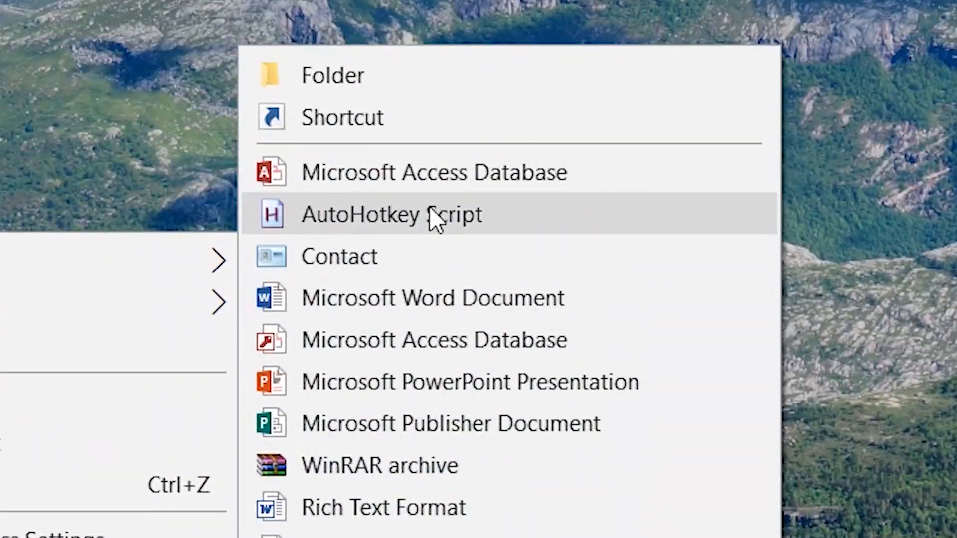
left_click(435, 219)
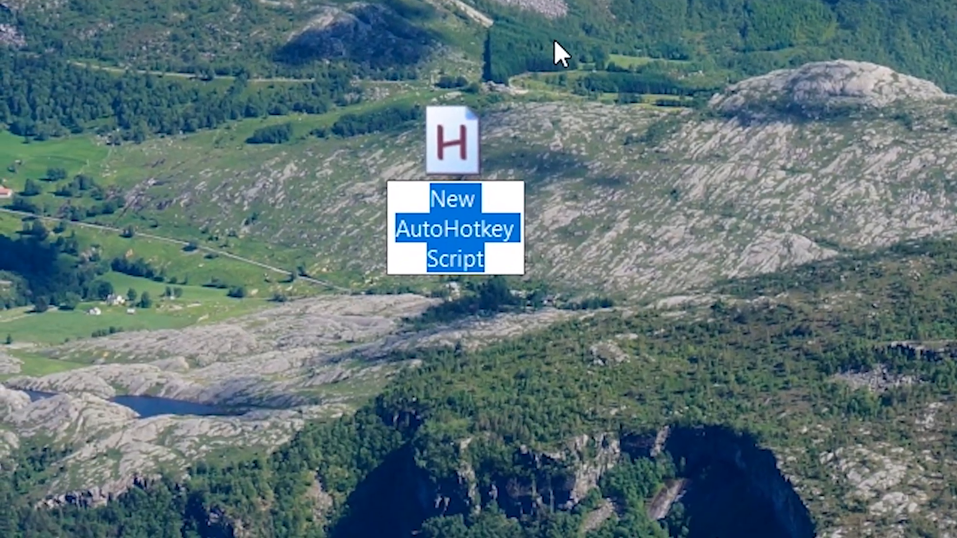
type("Pr")
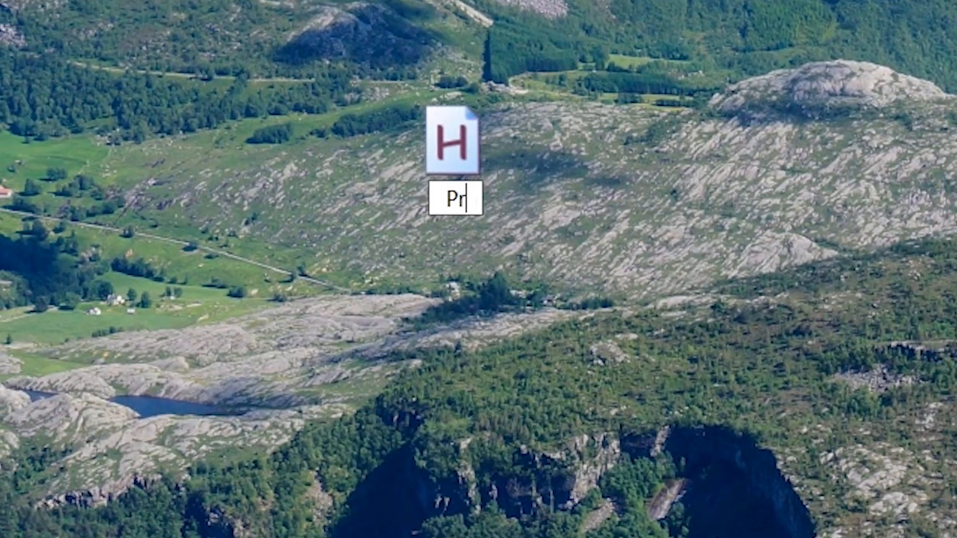
type("emierePro_Metalo")
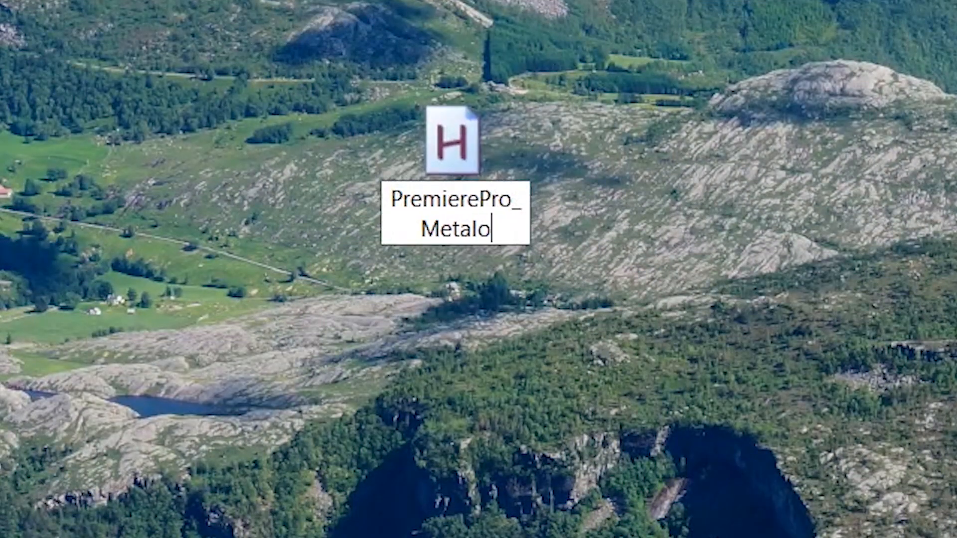
type("gging.ahk")
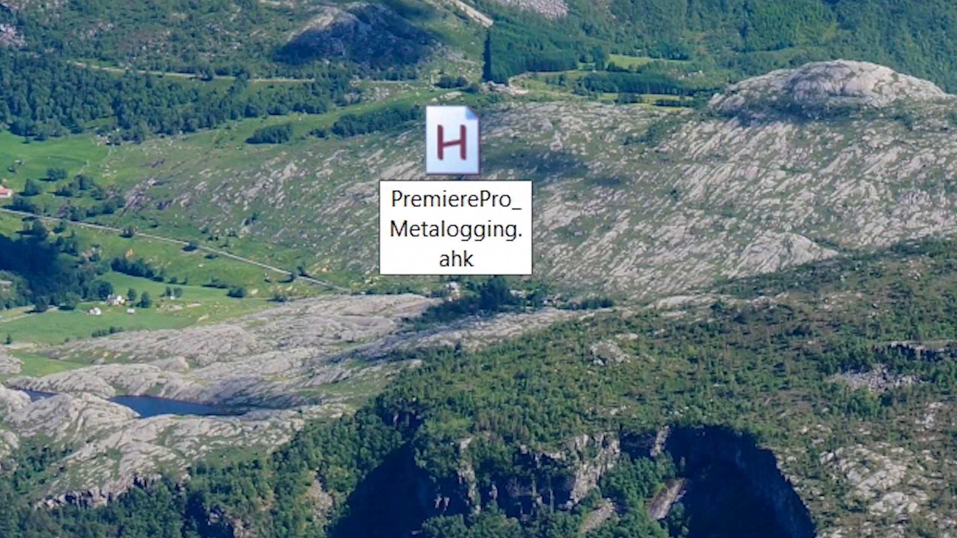
key("Return")
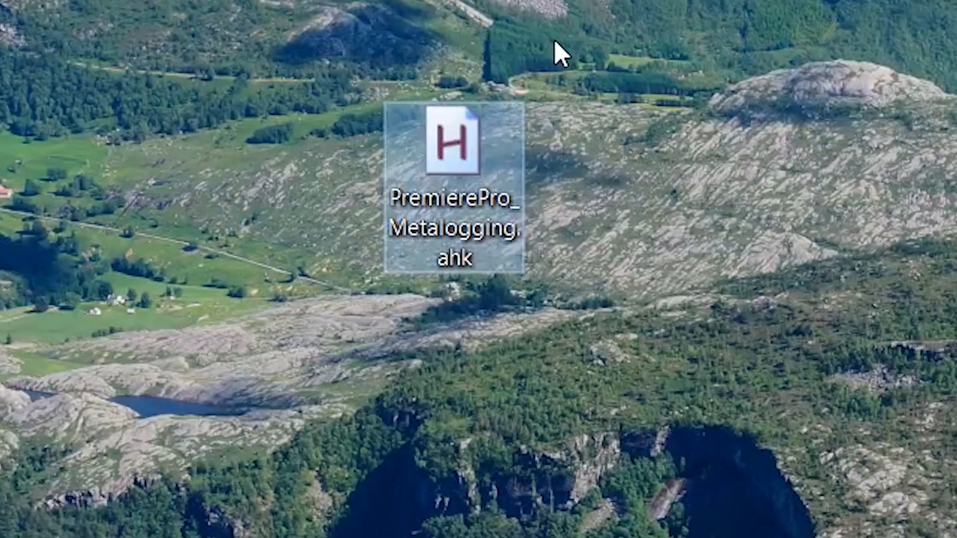
Open PremierePro_Metalogging.ahk for editing and paste in the Adobe Premiere Pro CC 2018 code defining the n, b and Alt+z hotkeys.
right_click(448, 145)
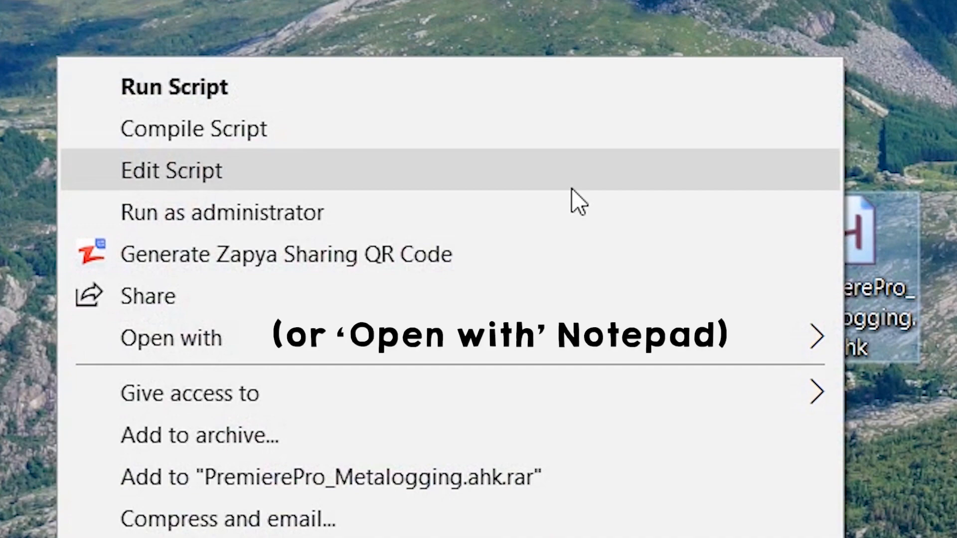
left_click(572, 189)
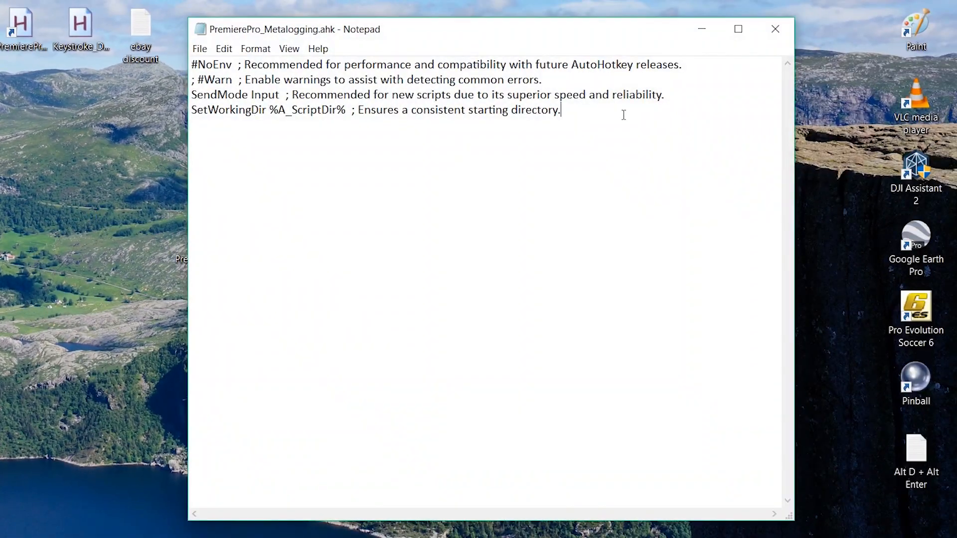
type("#IfWinActive, Adobe Premiere Pro CC 2018  n::   Send +1   Send {Right}   Send +O Return  b::   Send +1   Send {left}   Send +O Return  !z::Suspend ; Press Alt+z to suspend, and Alt+z again to resume.")
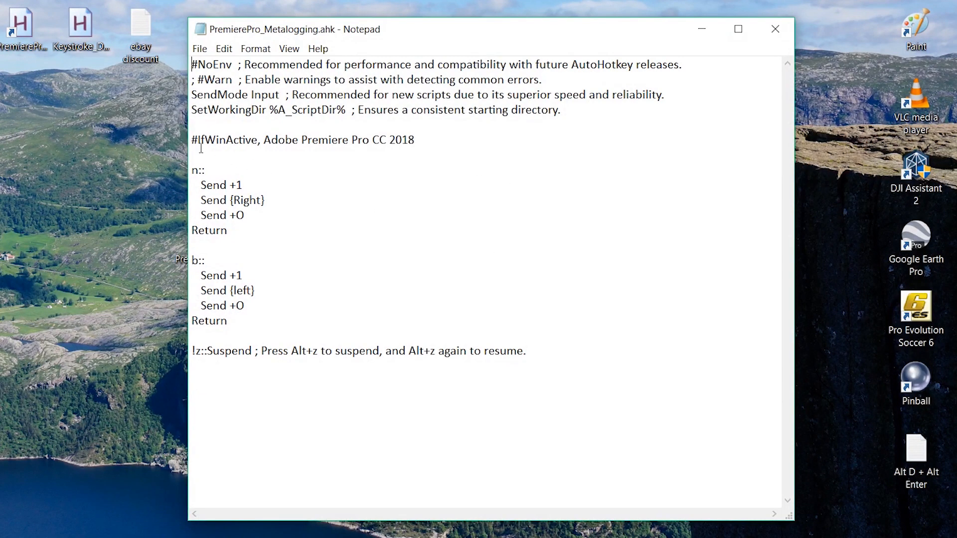
Examine the script's #IfWinActive line, its n and b hotkey blocks and its suspend line.
left_click_drag(193, 140, 421, 140)
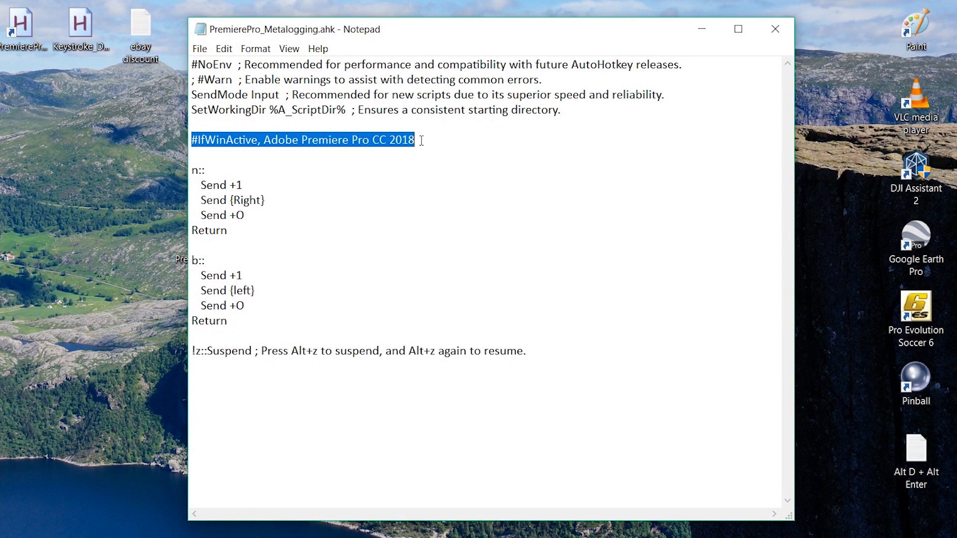
left_click(263, 188)
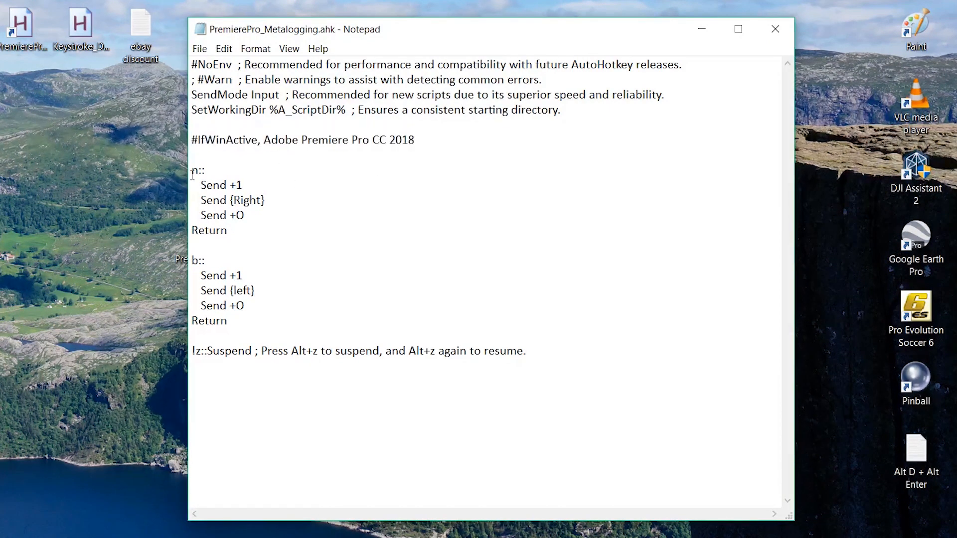
left_click_drag(196, 185, 259, 213)
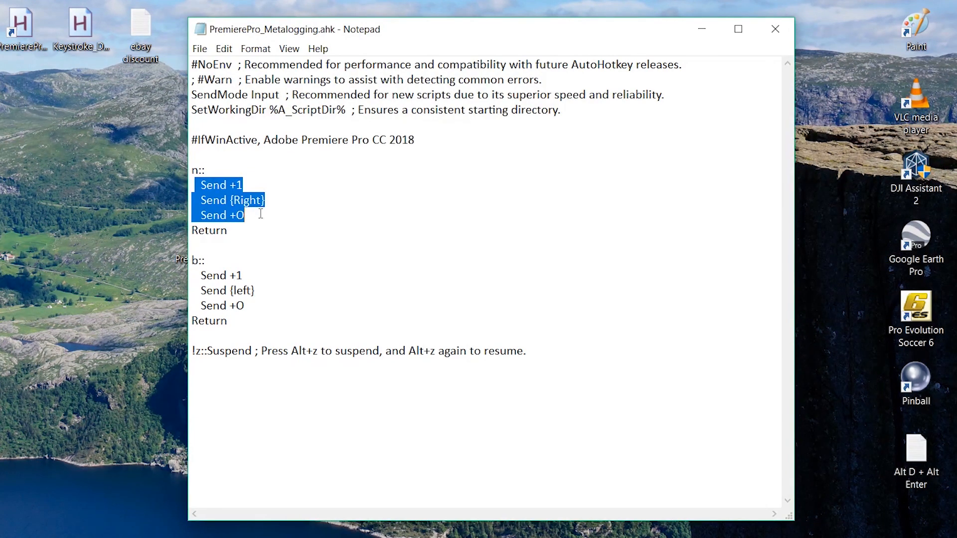
left_click(193, 261)
left_click_drag(198, 275, 246, 307)
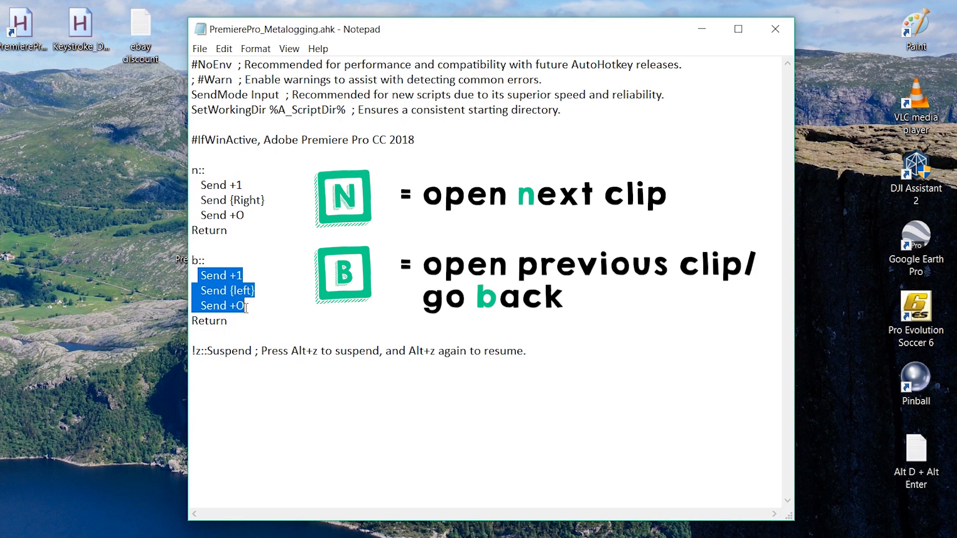
left_click_drag(193, 351, 314, 355)
left_click_drag(409, 350, 434, 350)
left_click(531, 310)
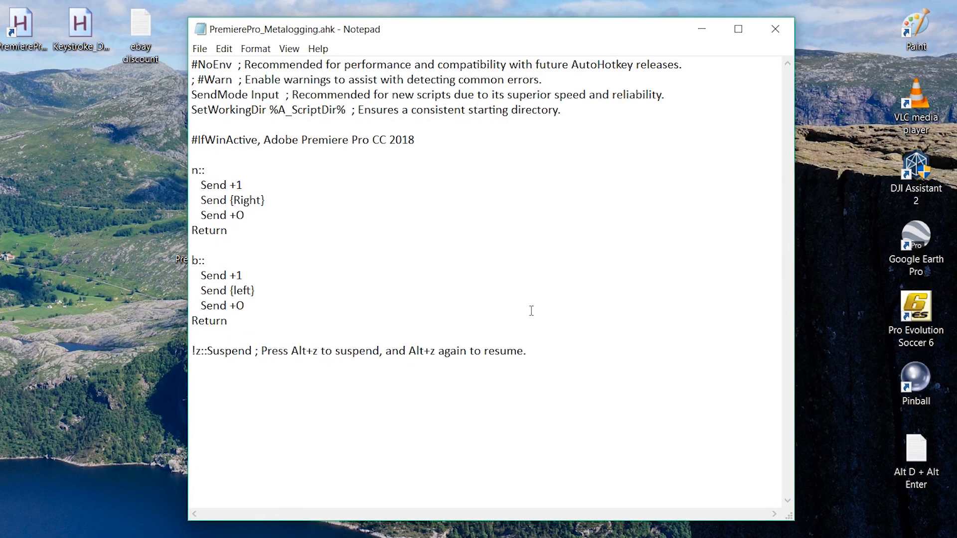
Save the edited script, close it and run PremierePro_Metalogging.ahk from the desktop.
key("ctrl+s")
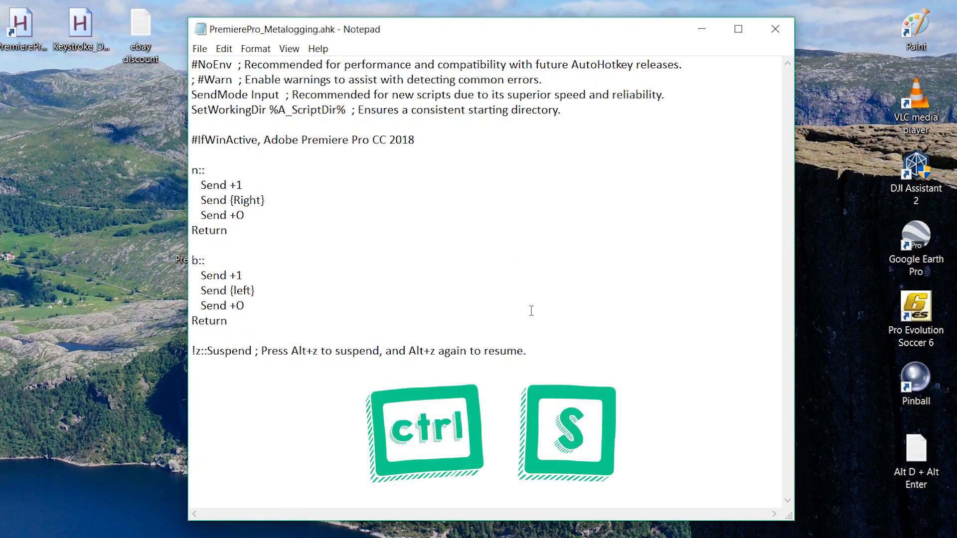
left_click(787, 32)
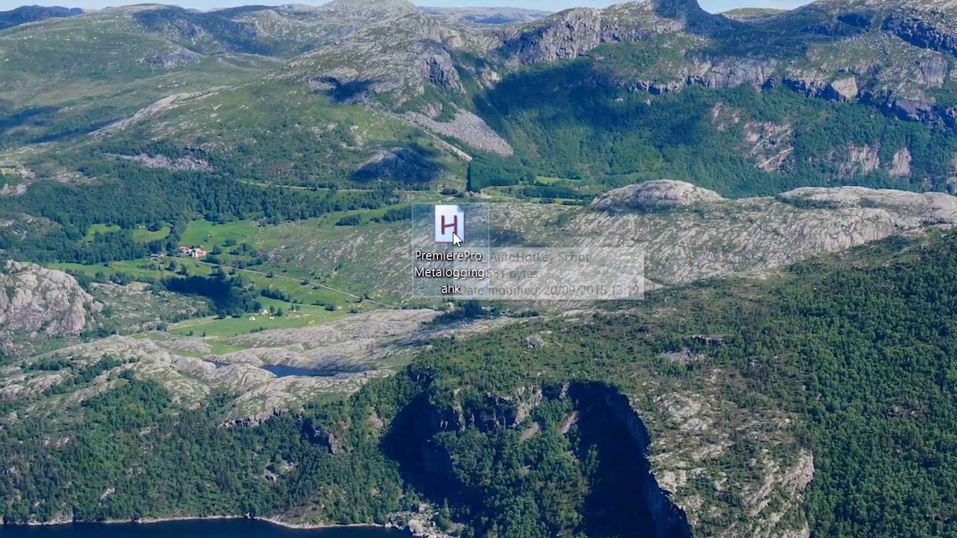
double_click(201, 238)
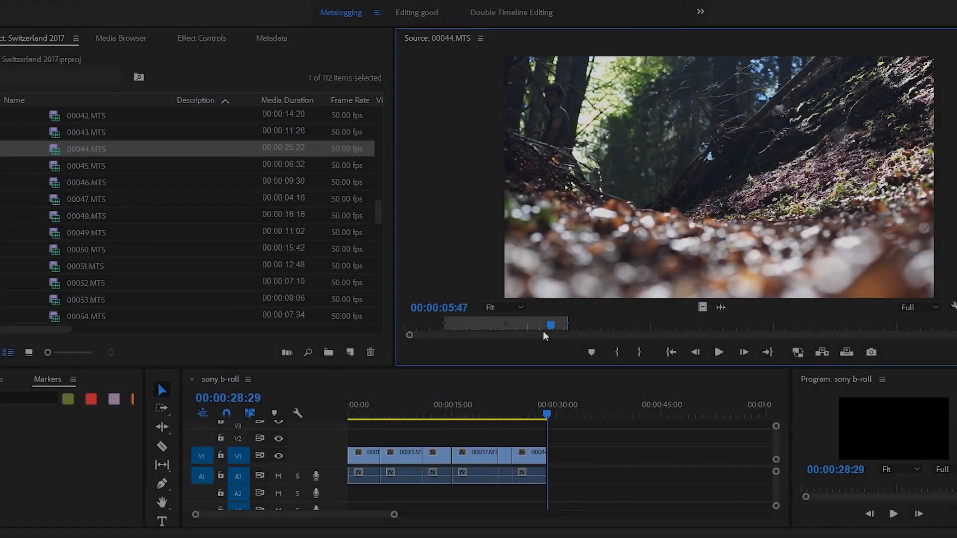
Switch to Premiere Pro and test the script's hotkeys, stepping forward from 00044.MTS to 00050.MTS and back through the previous clips.
left_click(470, 325)
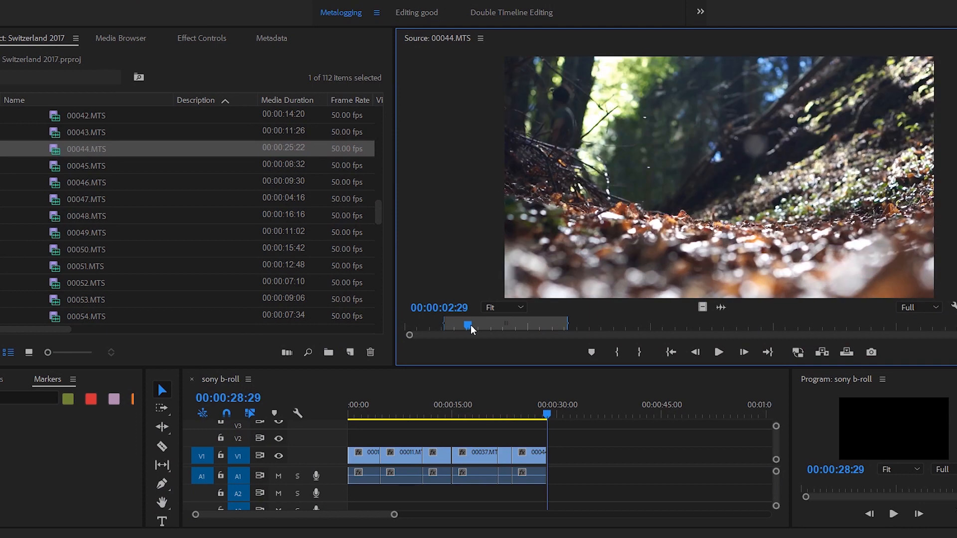
key("n")
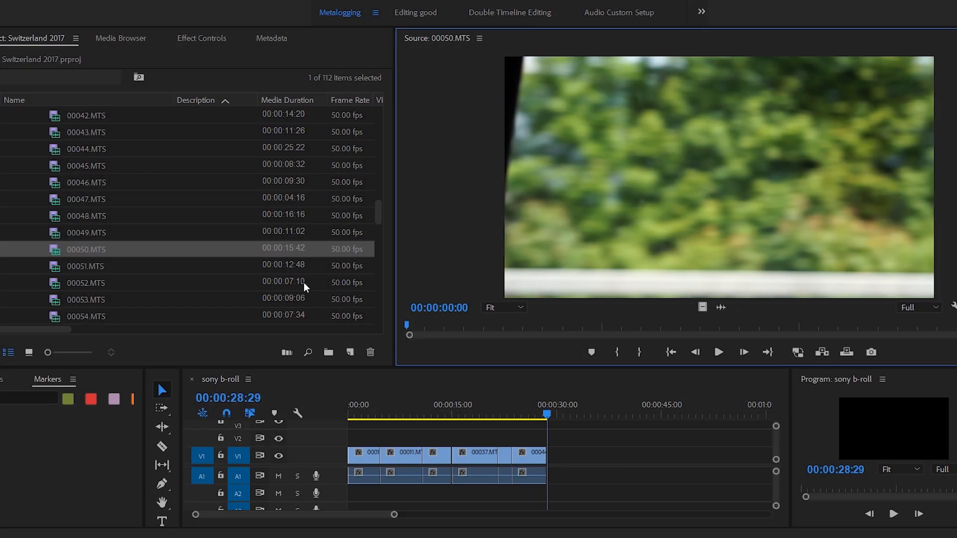
key("b")
key("b")
key("b")
key("b")
key("b")
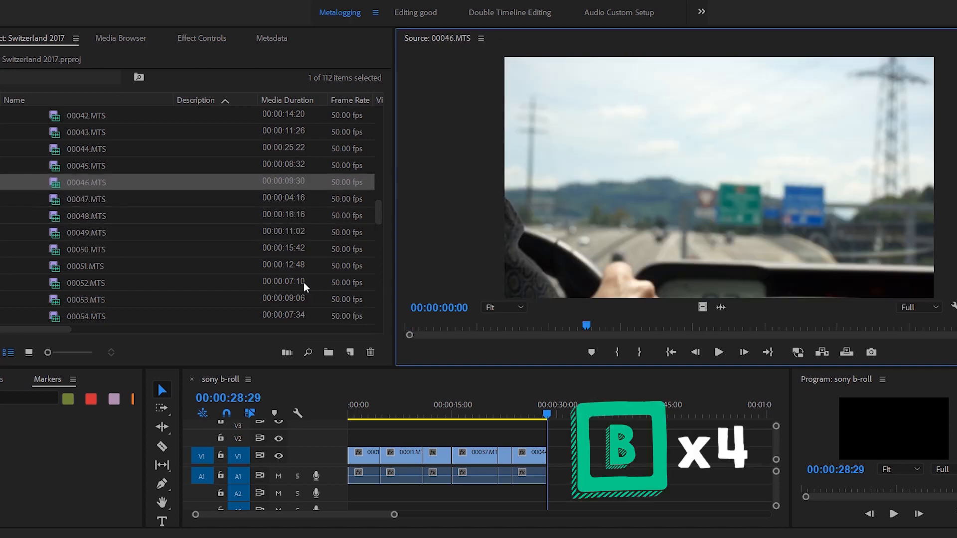
key("b")
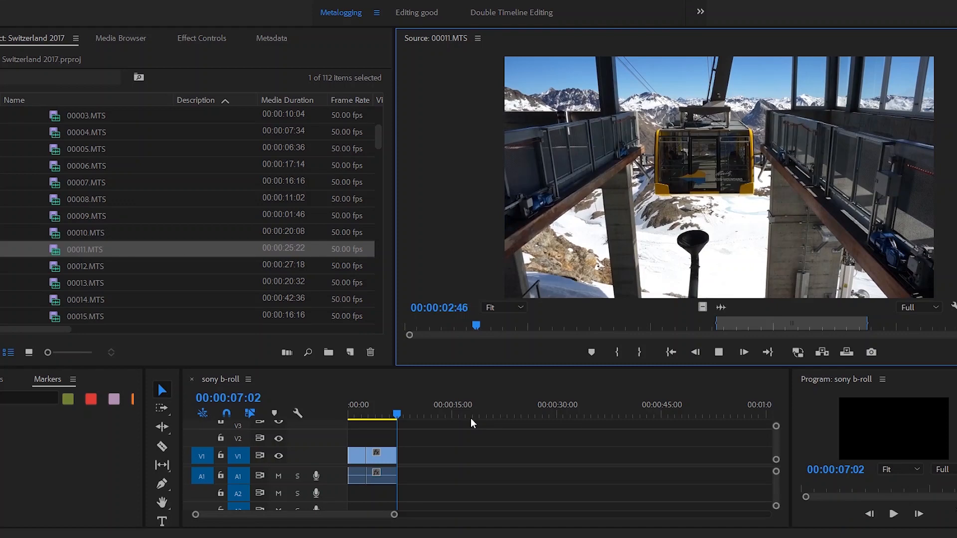
Play 00011.MTS, mark a section of the cable car leaving the station and insert it at the end of sony b-roll.
key("l")
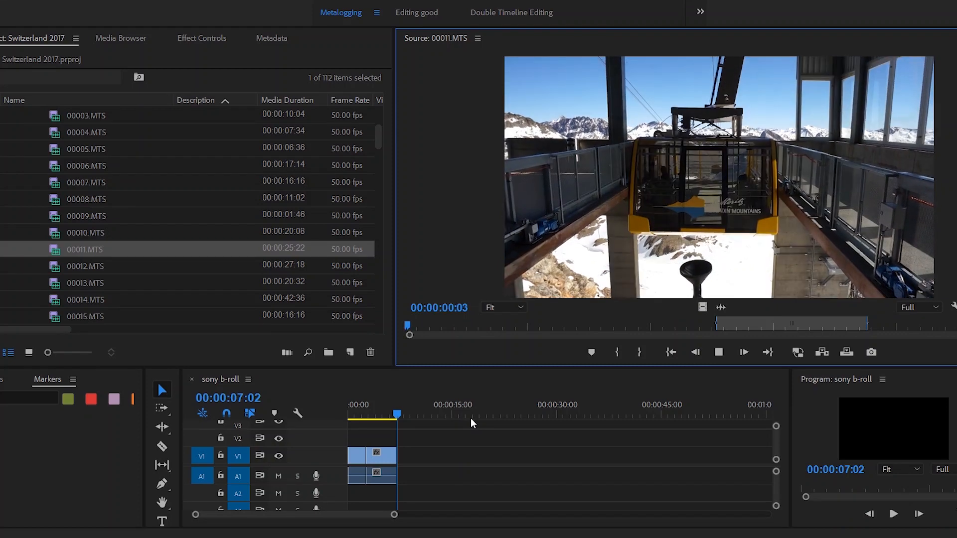
key("i")
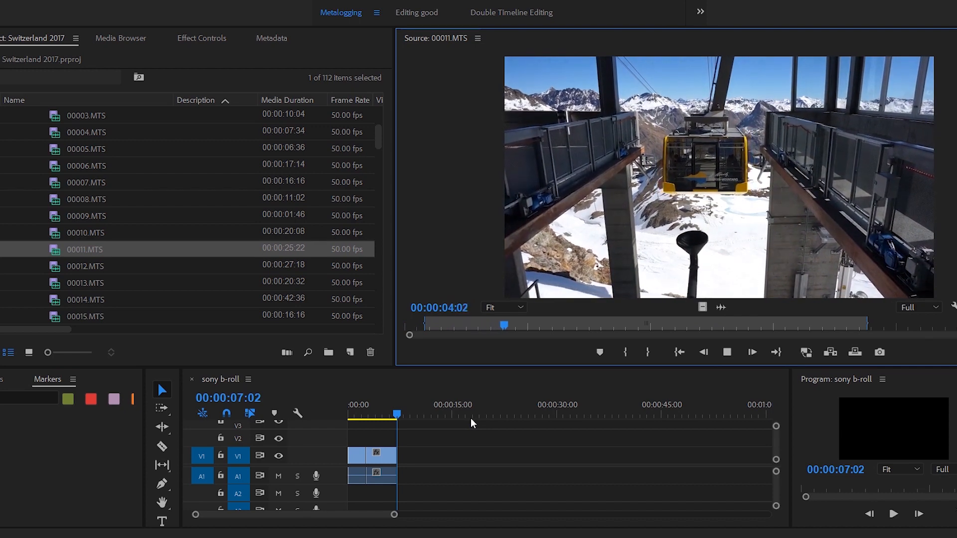
key("o")
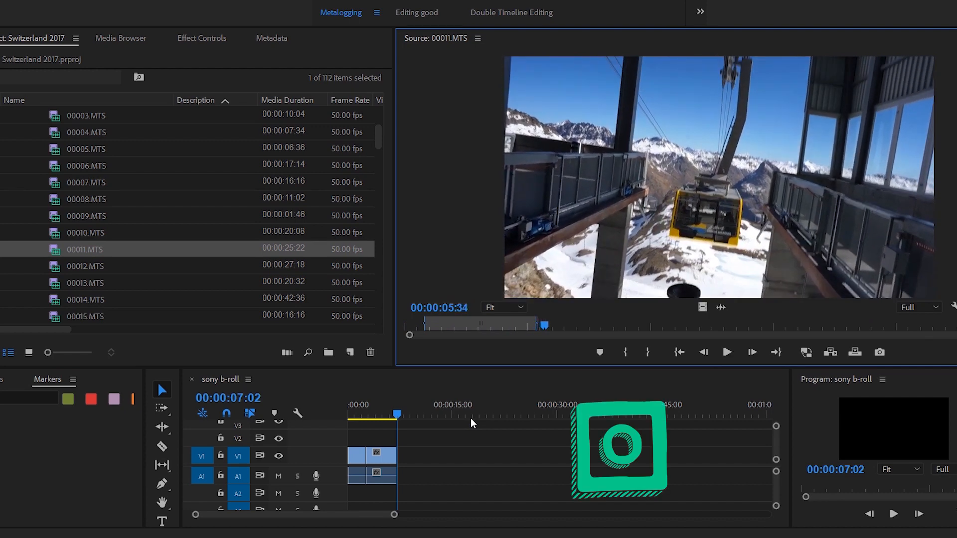
key("comma")
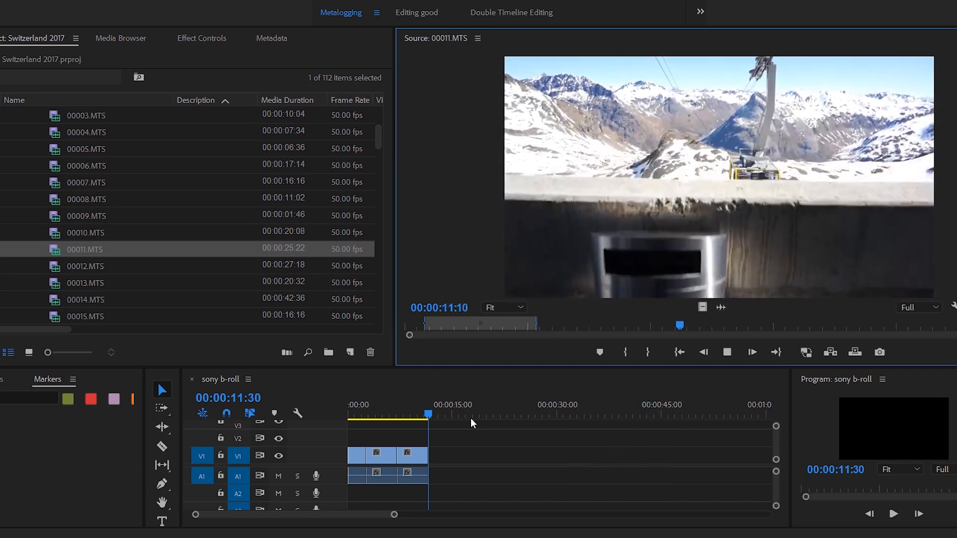
Mark a second 00011.MTS section over the snowy valley, ending at 00:00:18:28, and insert it at the end of sony b-roll.
key("i")
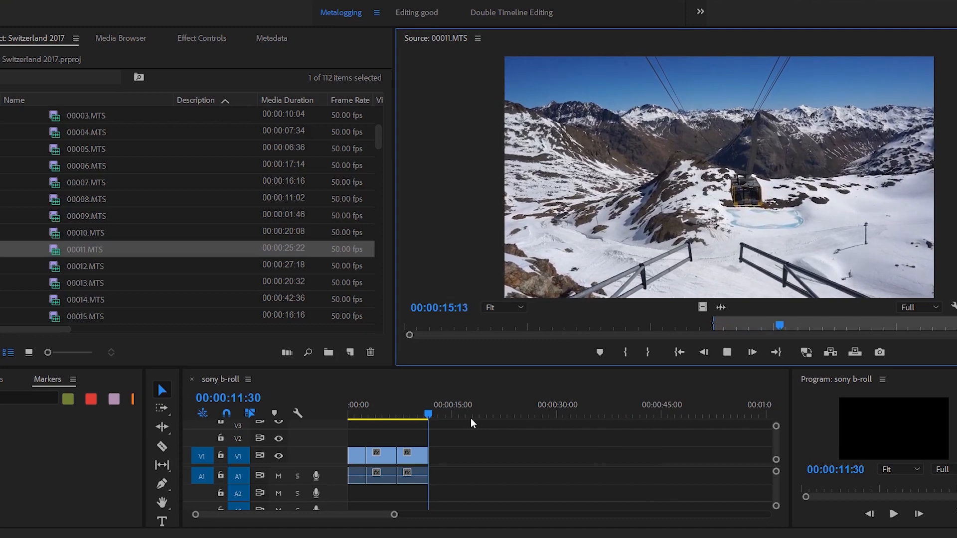
key("o")
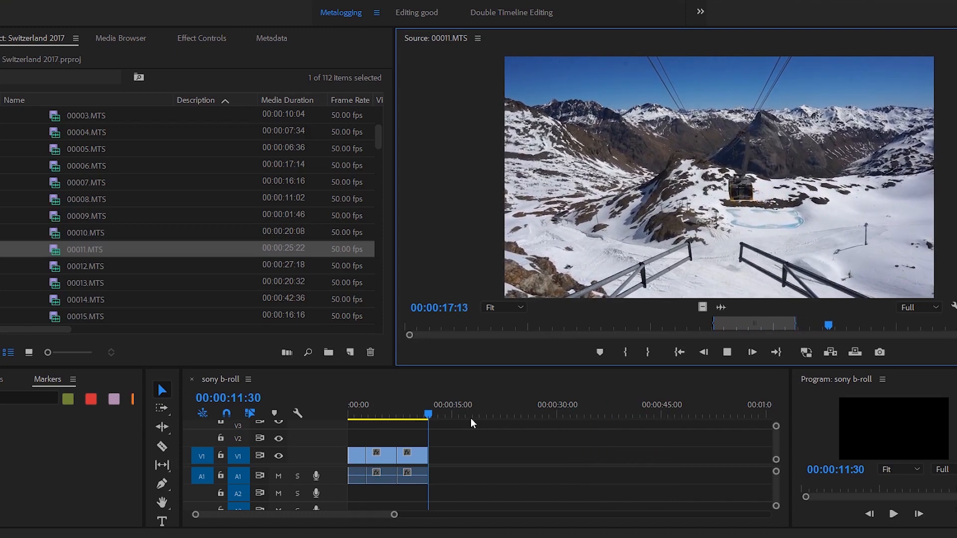
key("o")
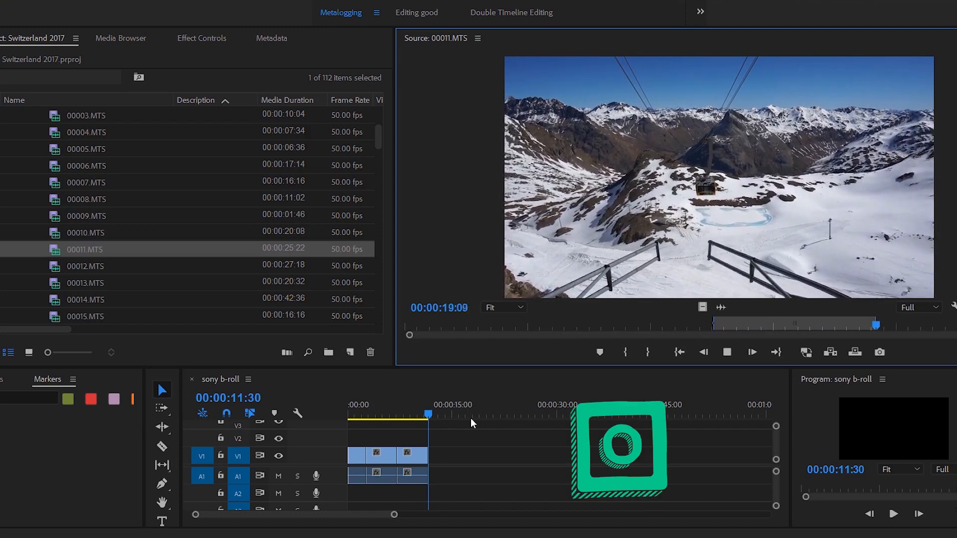
key("j")
key("o")
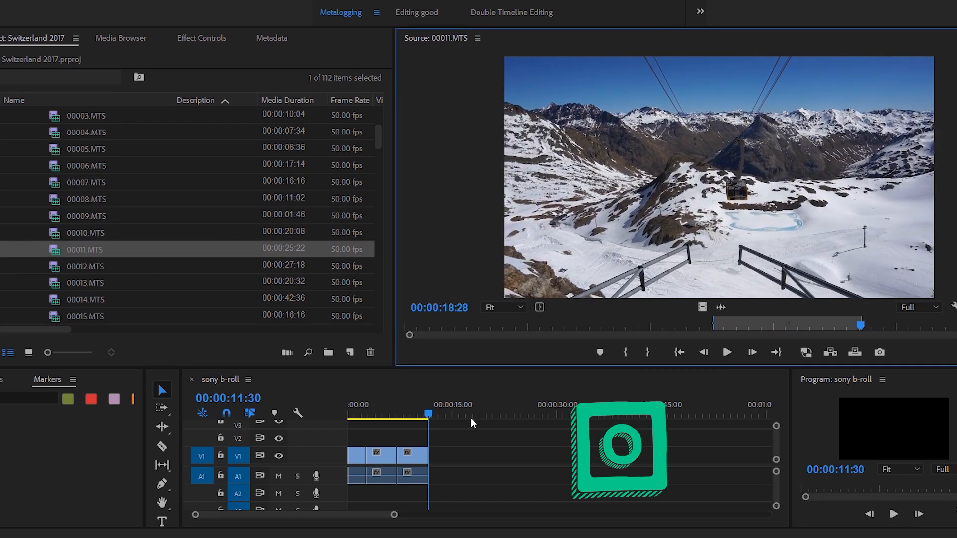
key("l")
key("period")
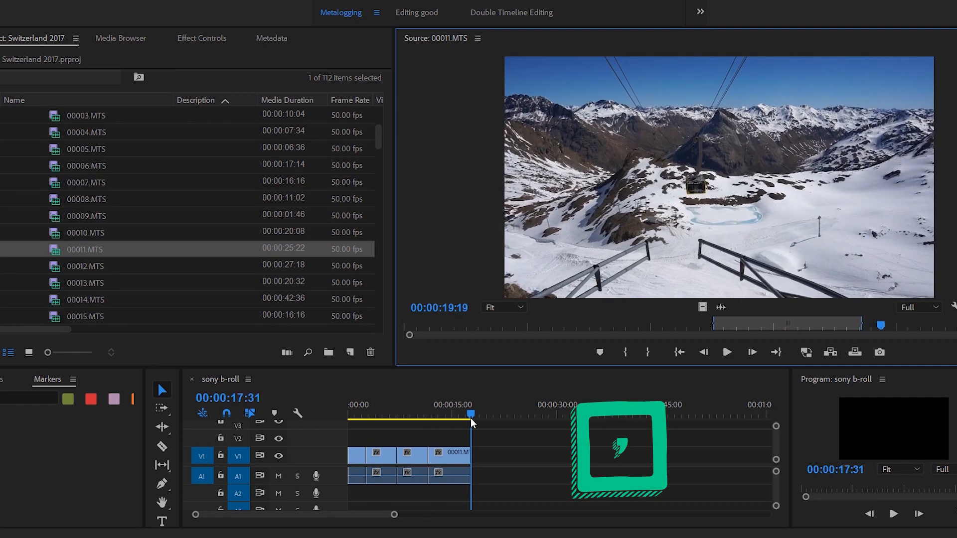
Open the next clip, 00012.MTS, and mark a section near its end of the child in red walking through the forest.
key("n")
key("l")
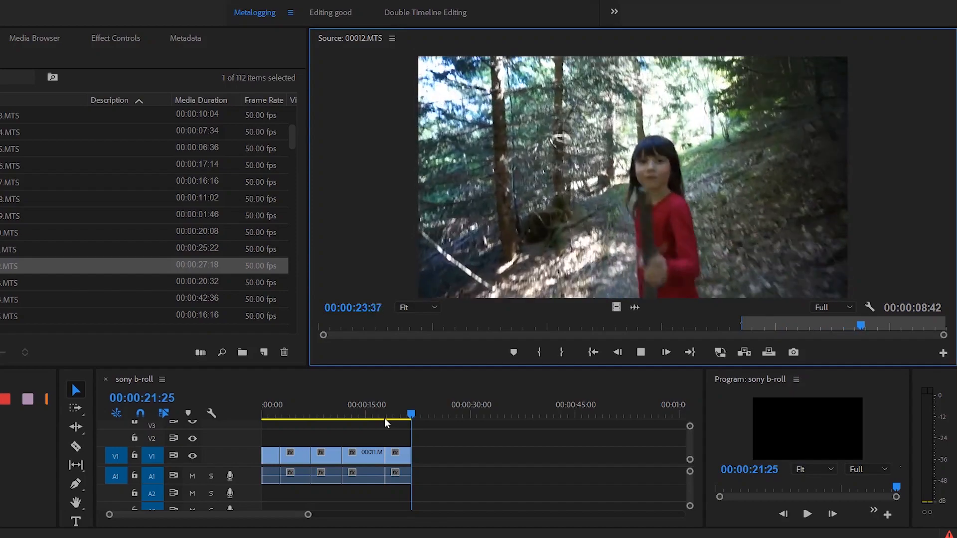
key("j")
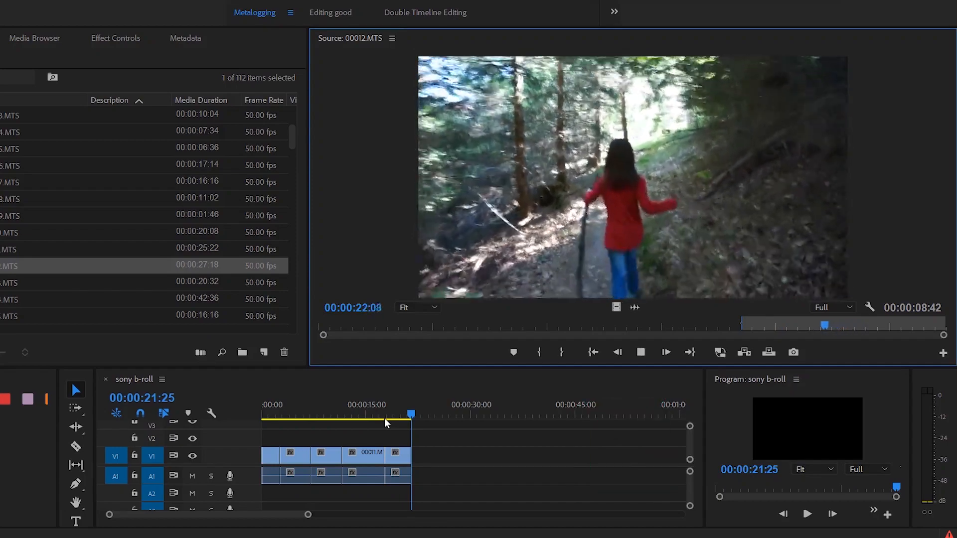
key("l")
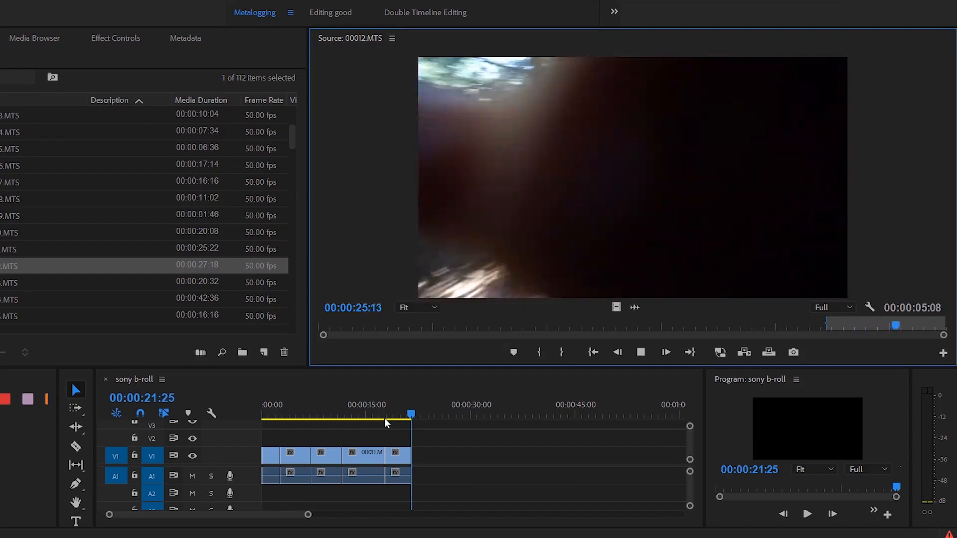
key("o")
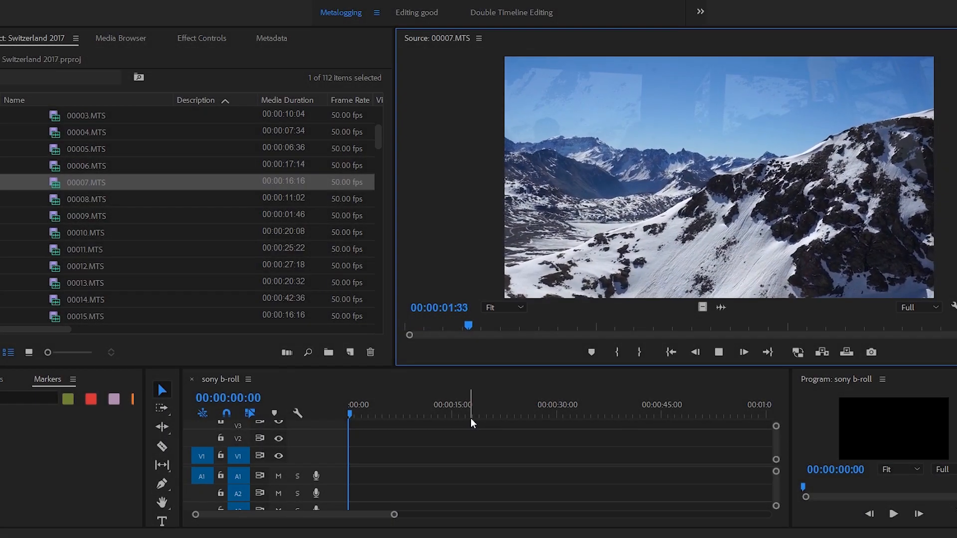
Mark a section of the snowy mountains in 00007.MTS, insert it at the start of sony b-roll and play the next clip.
key("i")
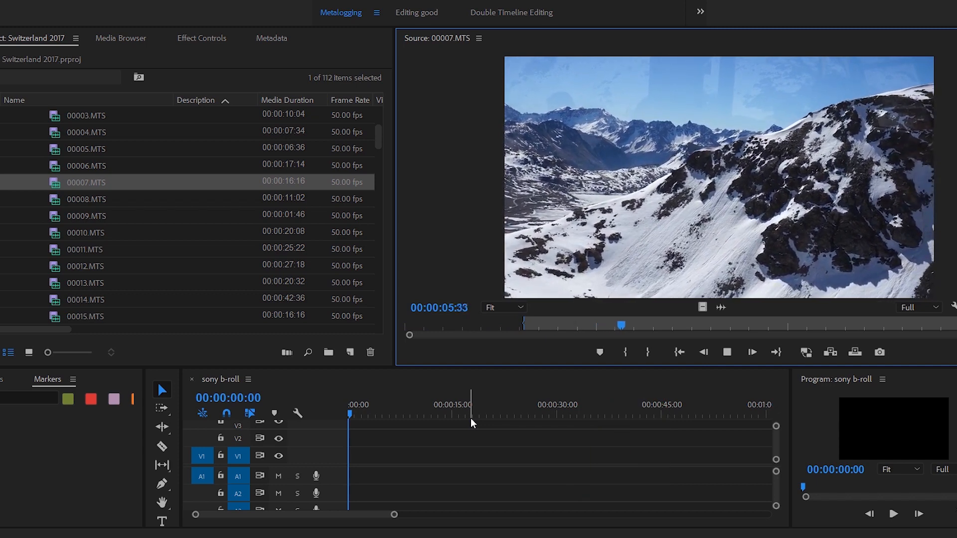
key("o")
key("comma")
key("n")
key("space")
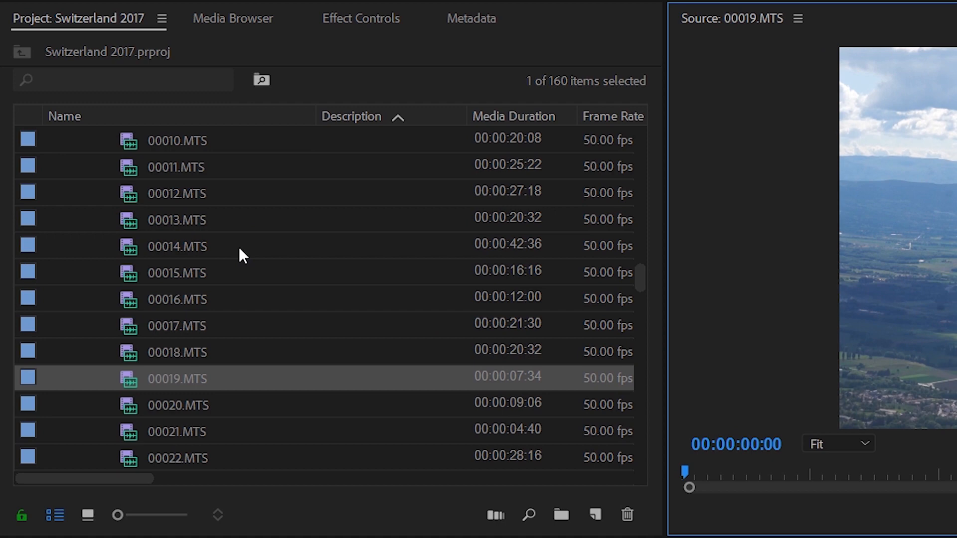
Replay the hand-held chocolate shot in 00021.MTS and try to enter "chocolate in Geneva" as its description.
mouse_move(293, 332)
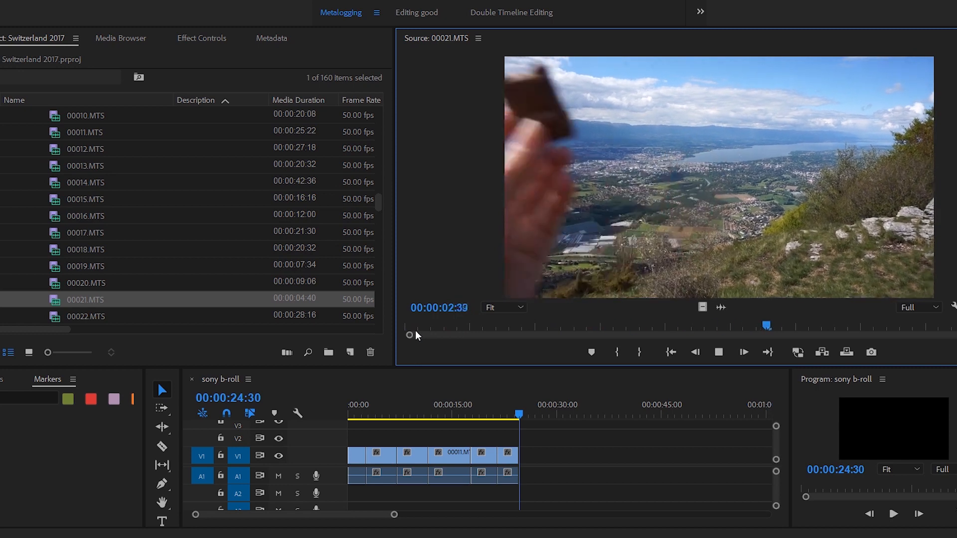
left_click_drag(415, 331, 372, 340)
key("space")
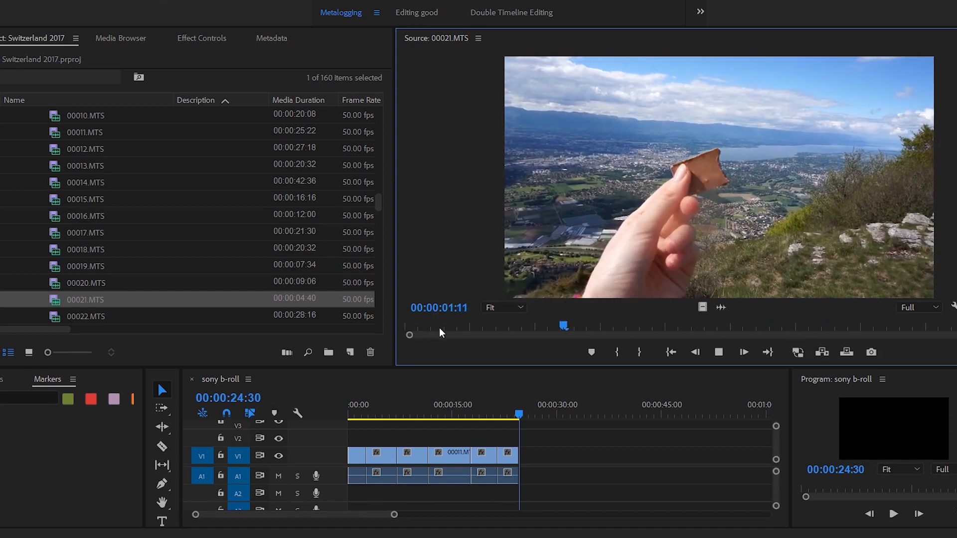
key("space")
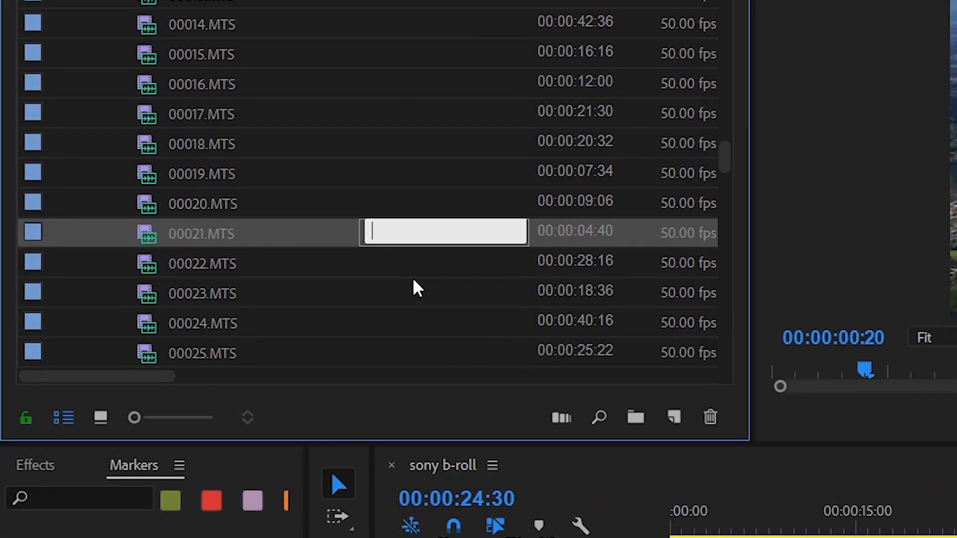
type("chocol")
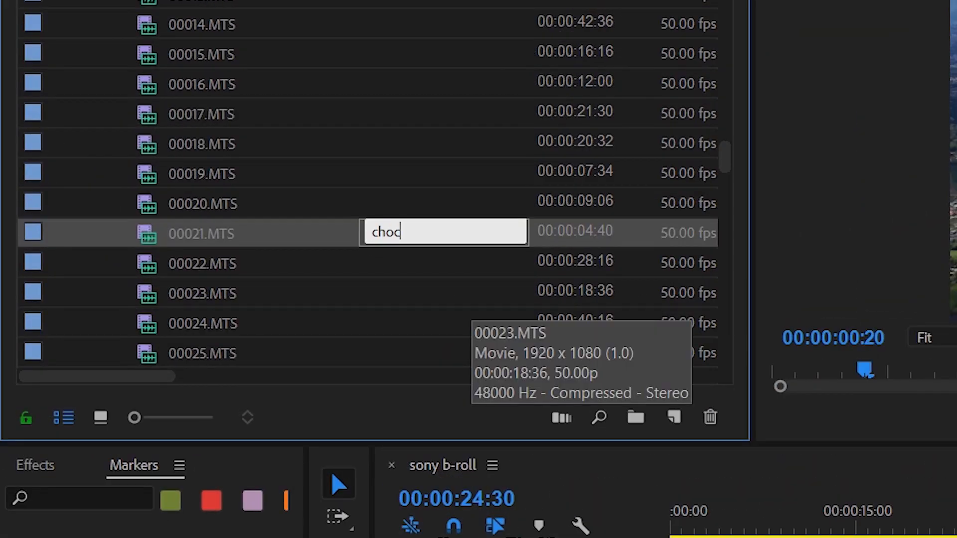
type("ate i!O GE!Oeva")
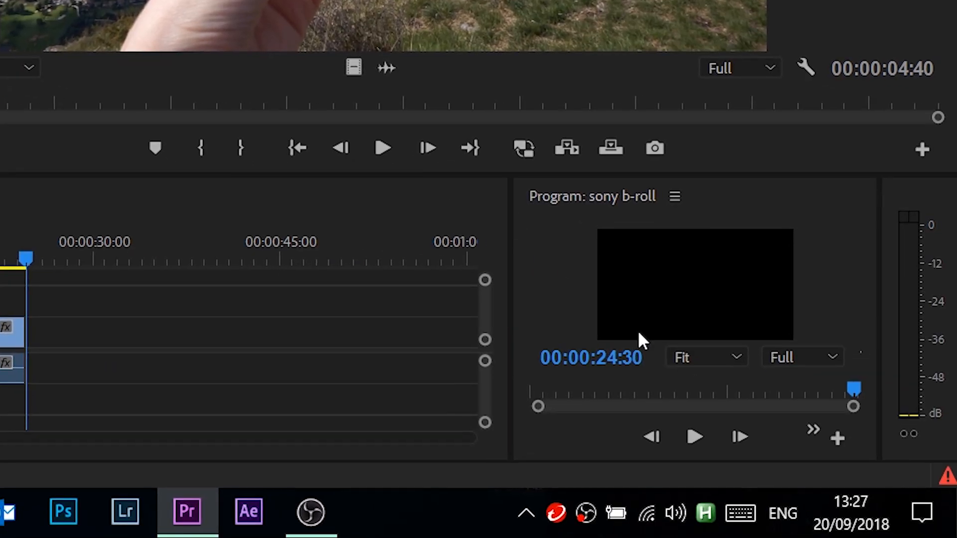
Try suspending the AutoHotkey script's hotkeys, toggling the suspension on and back off.
right_click(713, 510)
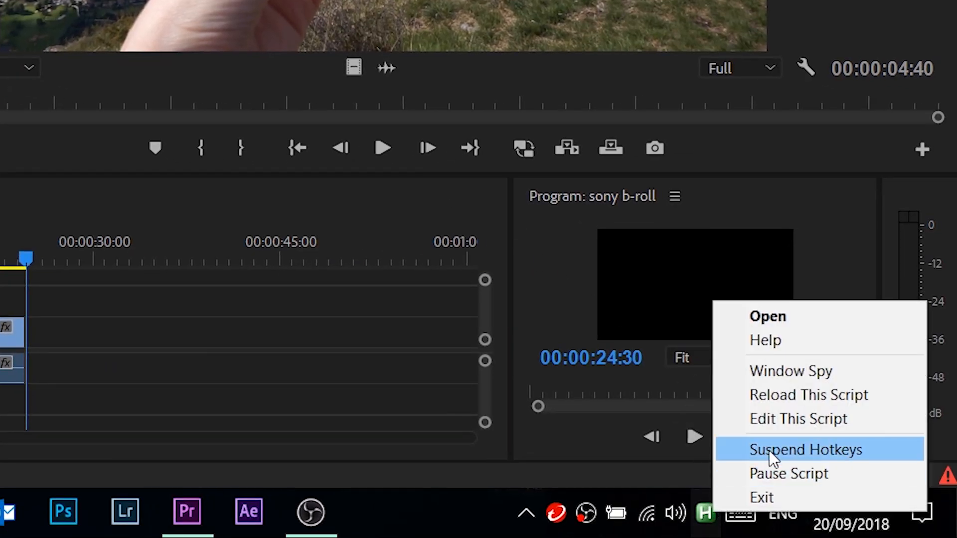
left_click(790, 447)
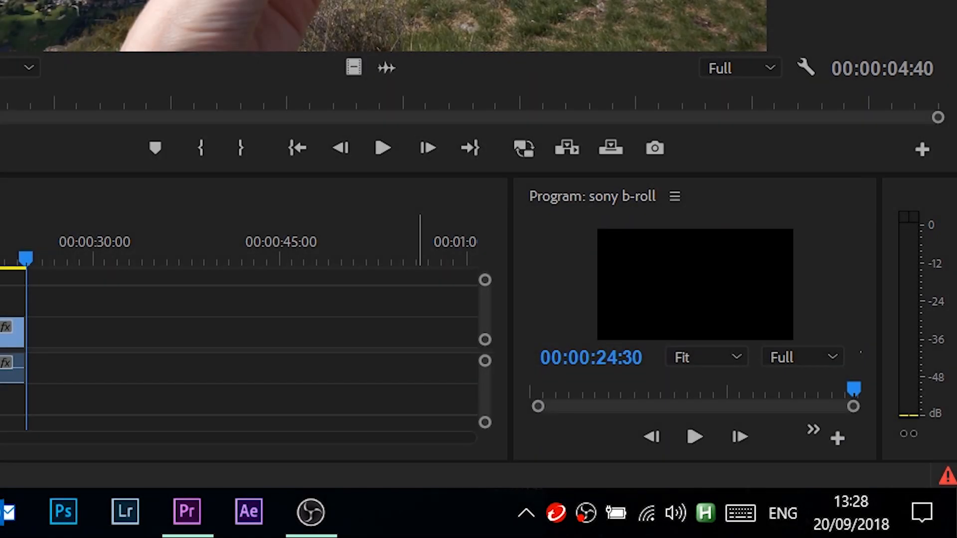
key("alt+z")
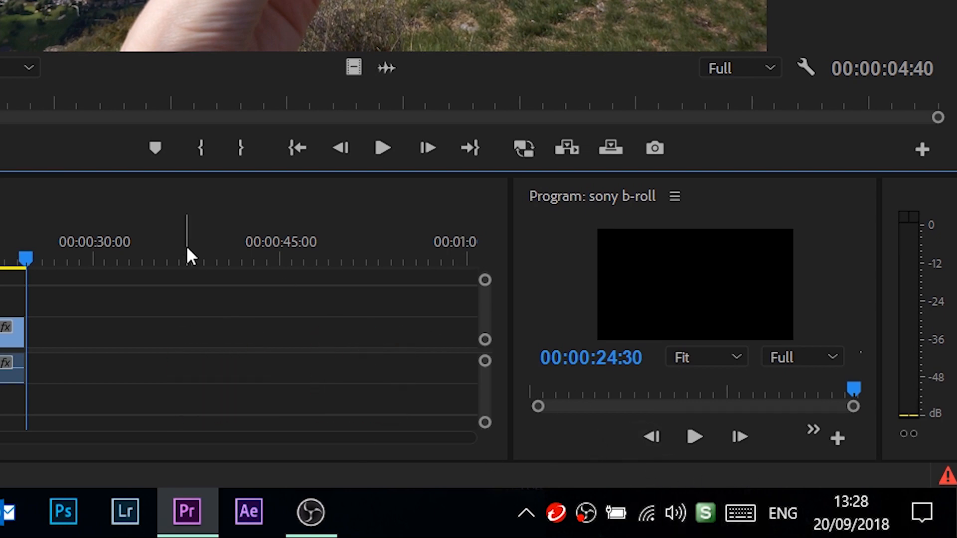
key("alt+z")
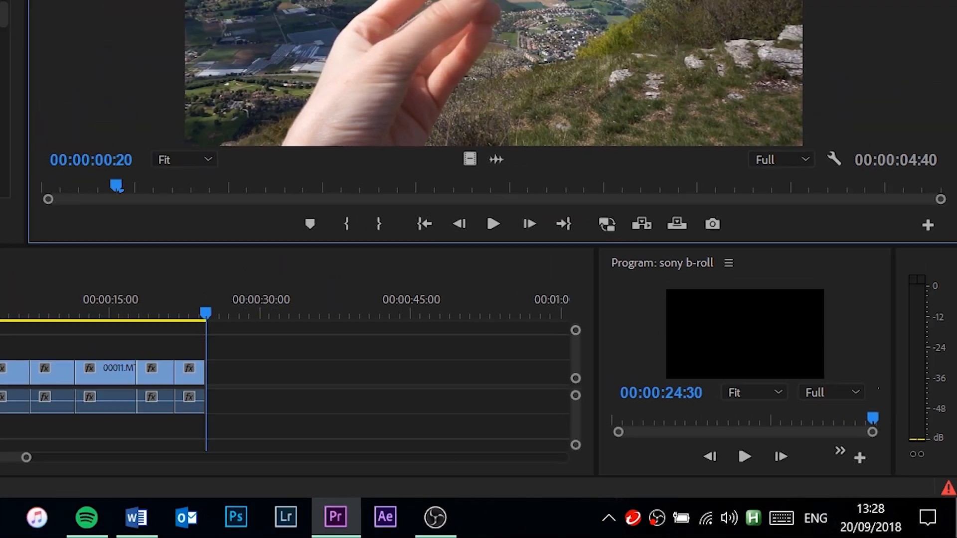
Suspend the script's hotkeys and enter "chocolate in Geneva" as the description of 00021.MTS.
left_click(222, 251)
key("BackSpace")
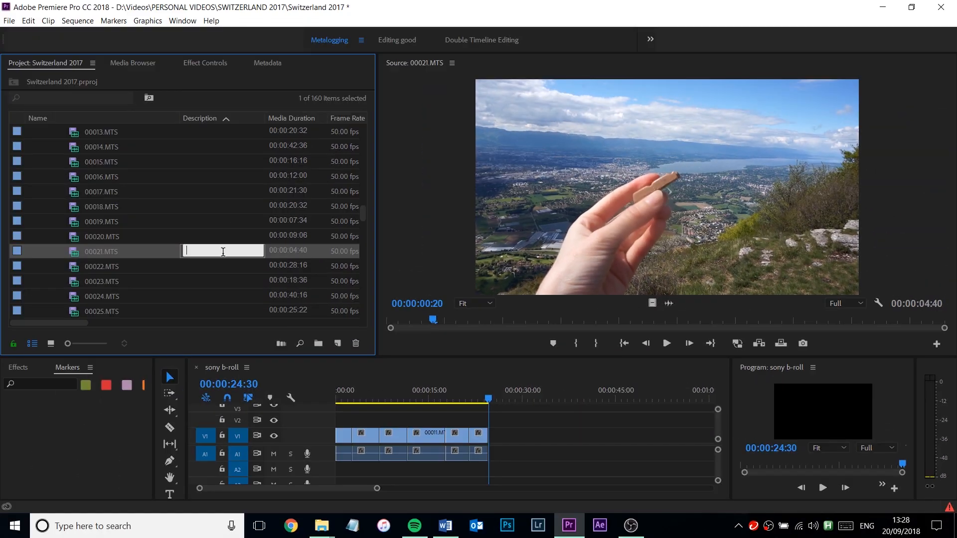
key("alt+z")
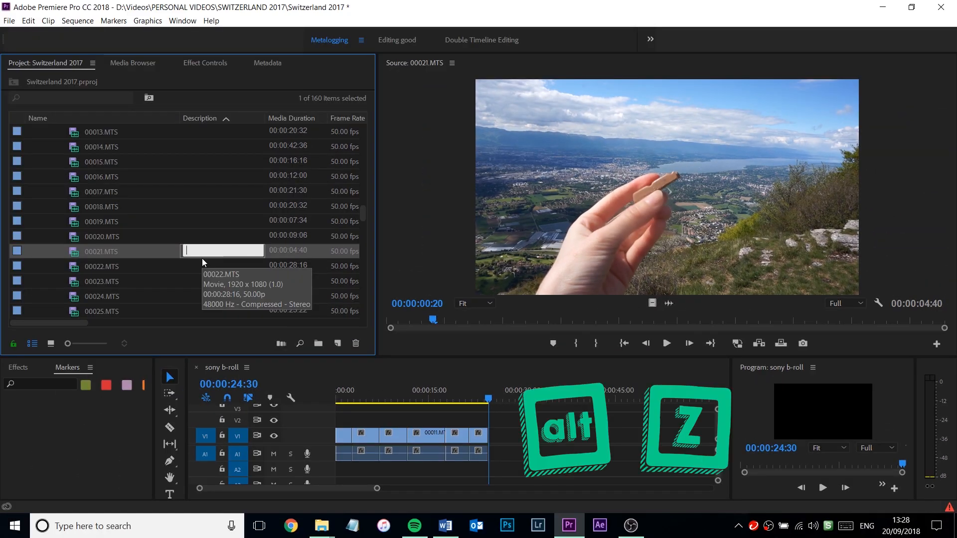
type("chocolate in Geneva")
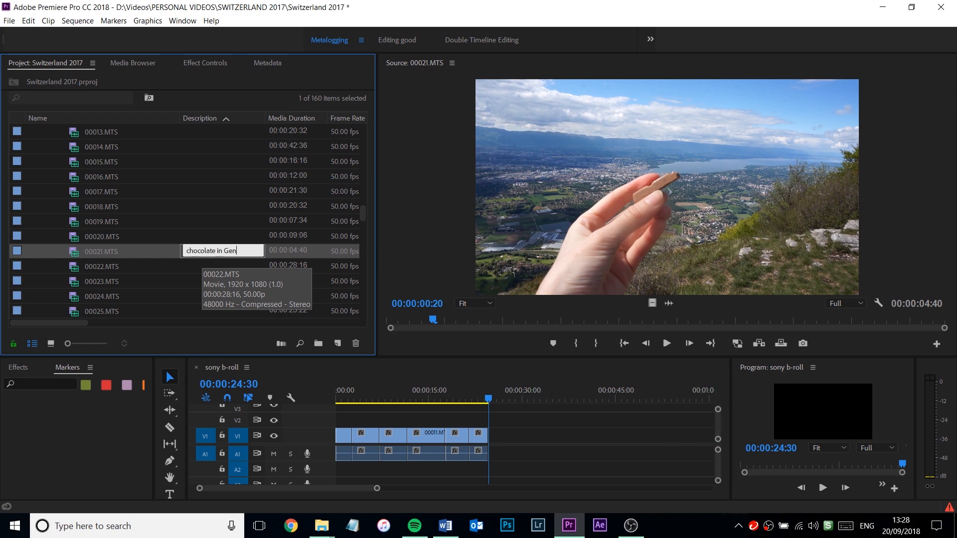
key("Return")
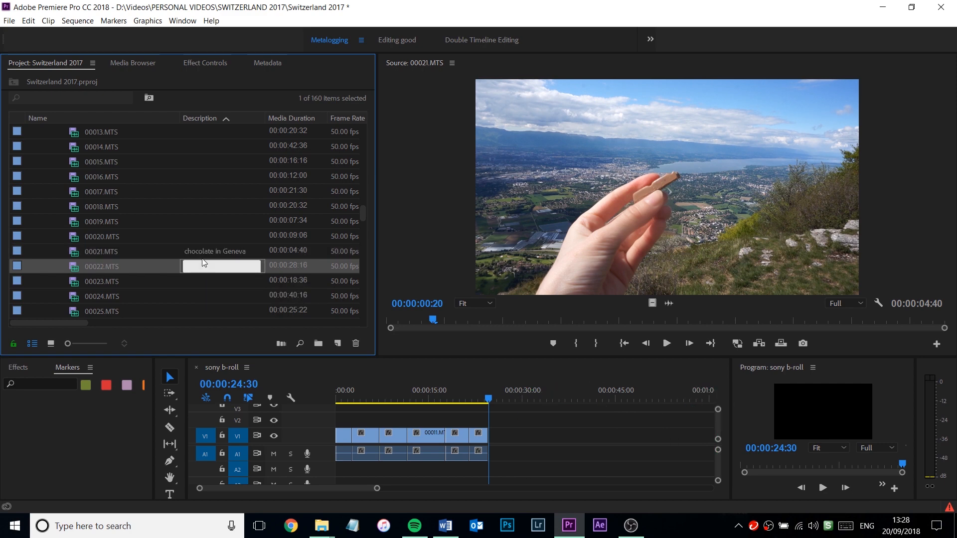
left_click(538, 438)
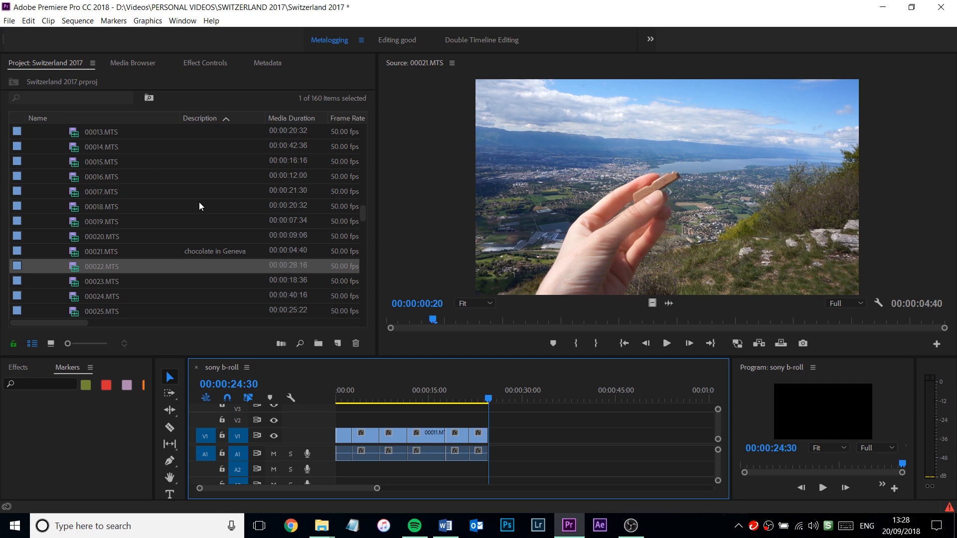
scroll(204, 209, "up", 3)
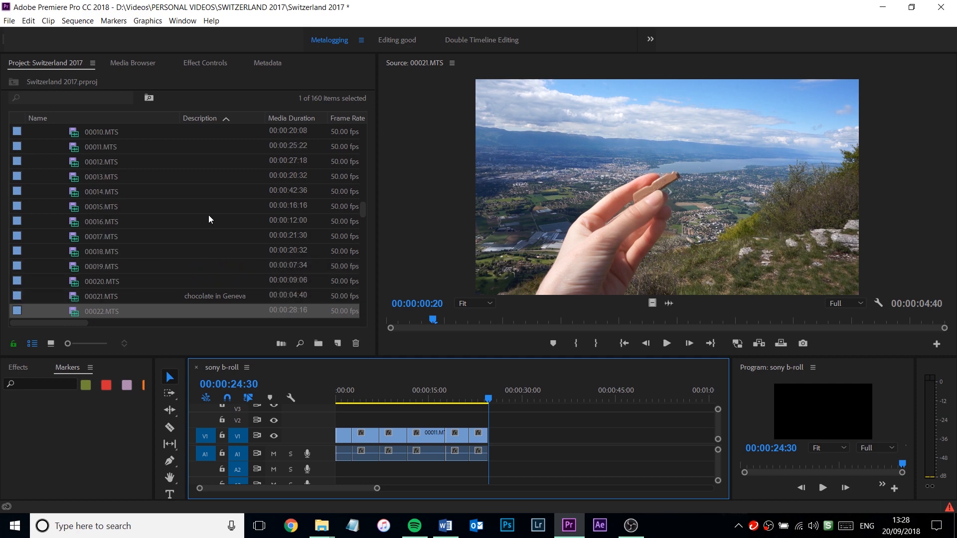
scroll(208, 232, "down", 2)
left_click(207, 254)
left_click(201, 237)
left_click(198, 222)
left_click(196, 209)
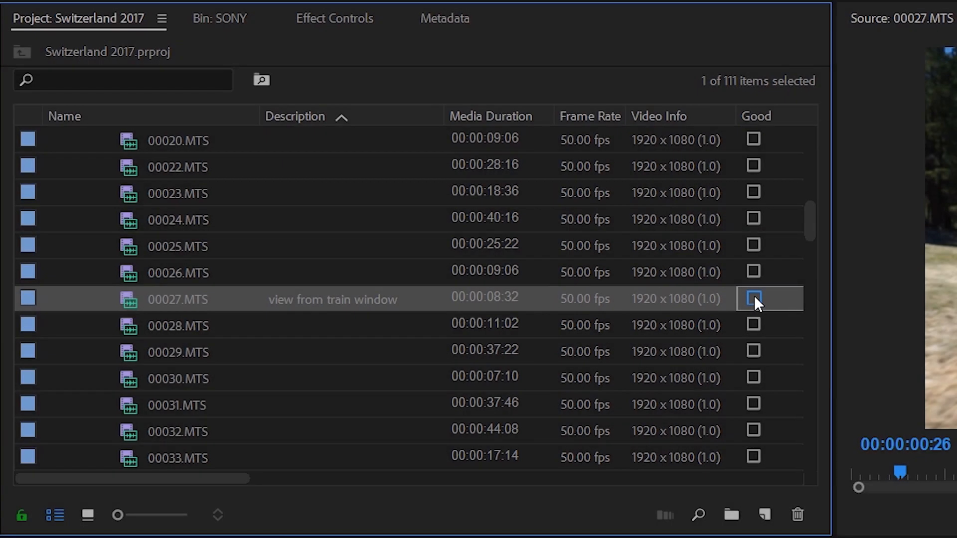
Mark 00027.MTS as good and enter "airport in Geneva" as the description of 00028.MTS.
left_click(753, 299)
left_click(329, 324)
type("airport in Geneva")
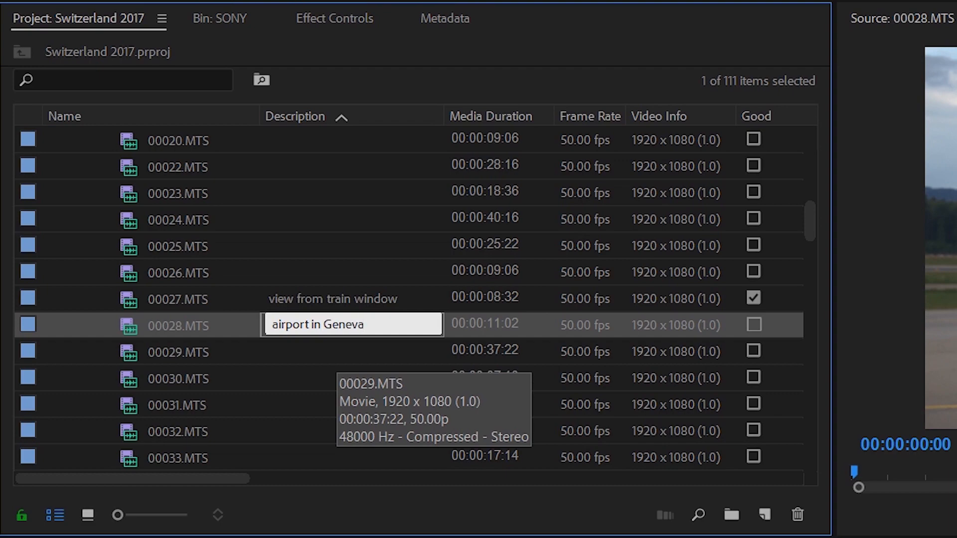
left_click(337, 352)
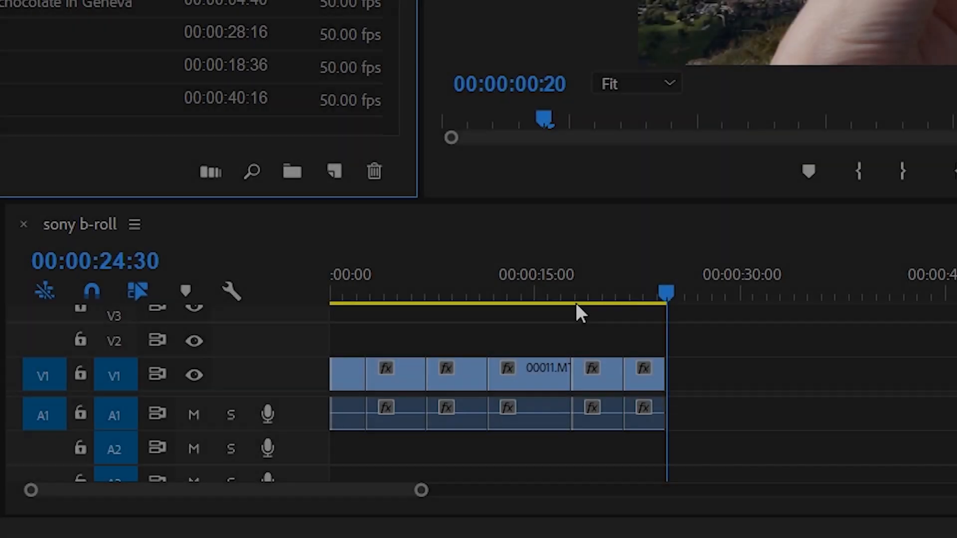
Move the sony b-roll playhead back into the last clip, to about 00:00:21:45.
left_click(599, 277)
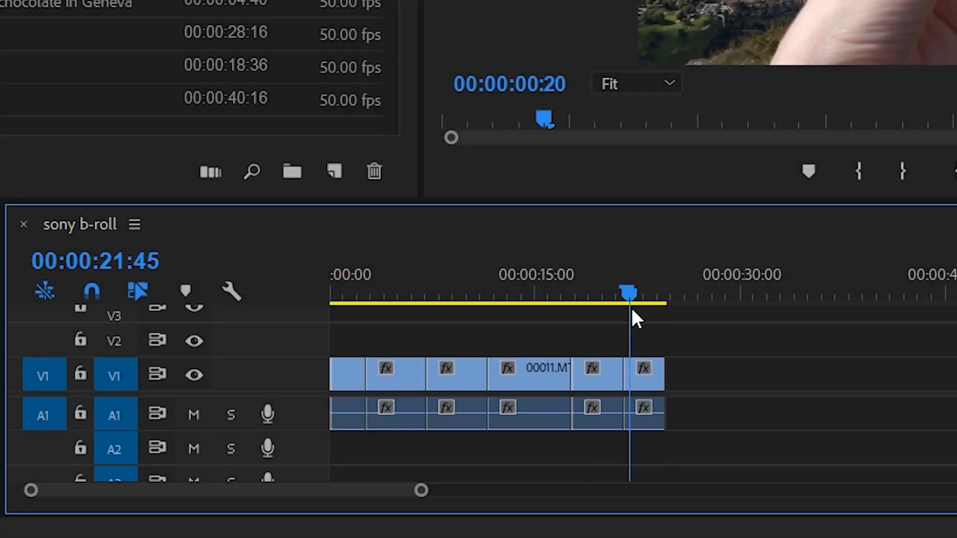